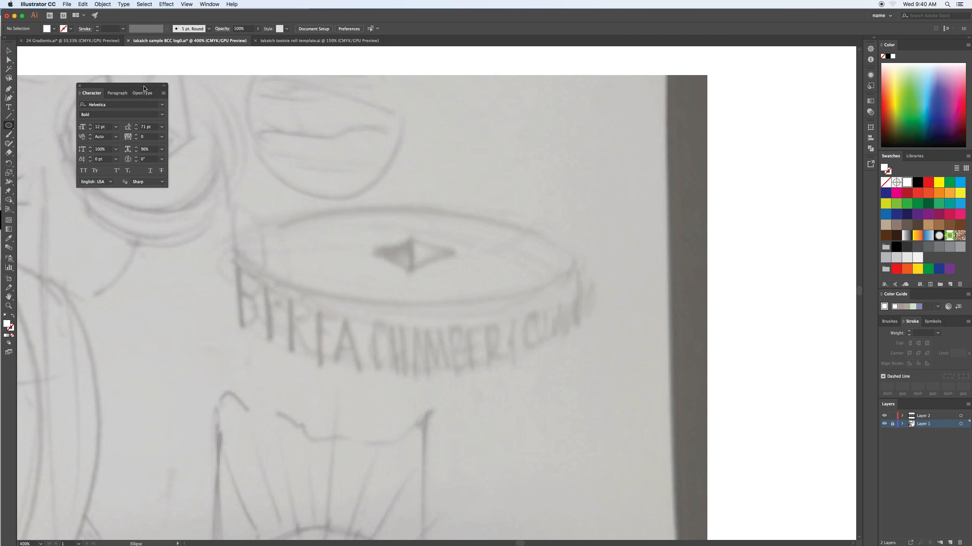
On Layer 2, draw an ellipse about 230 × 69 pt over the sketched disc top, with a 1 pt black stroke and no fill.
click(933, 416)
click(9, 125)
drag(246, 190, 586, 302)
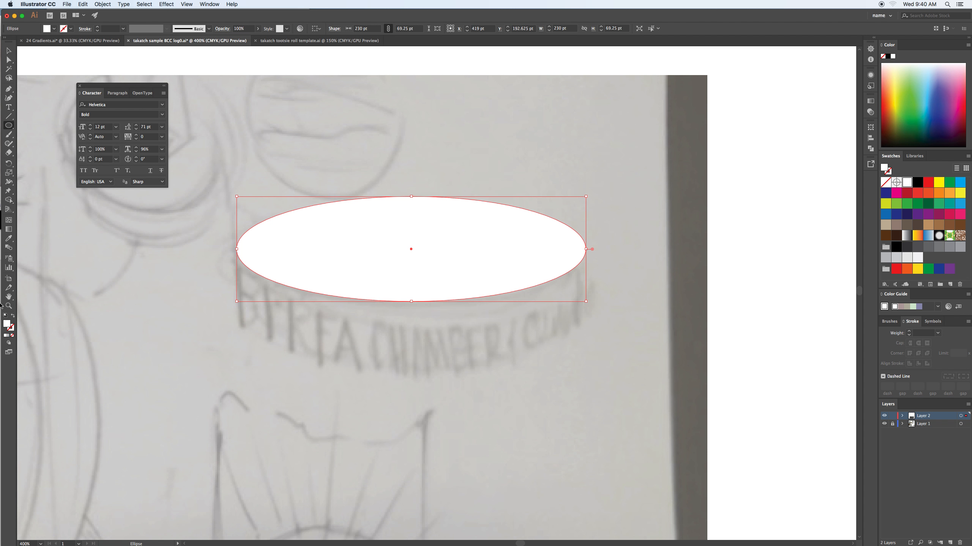
click(5, 315)
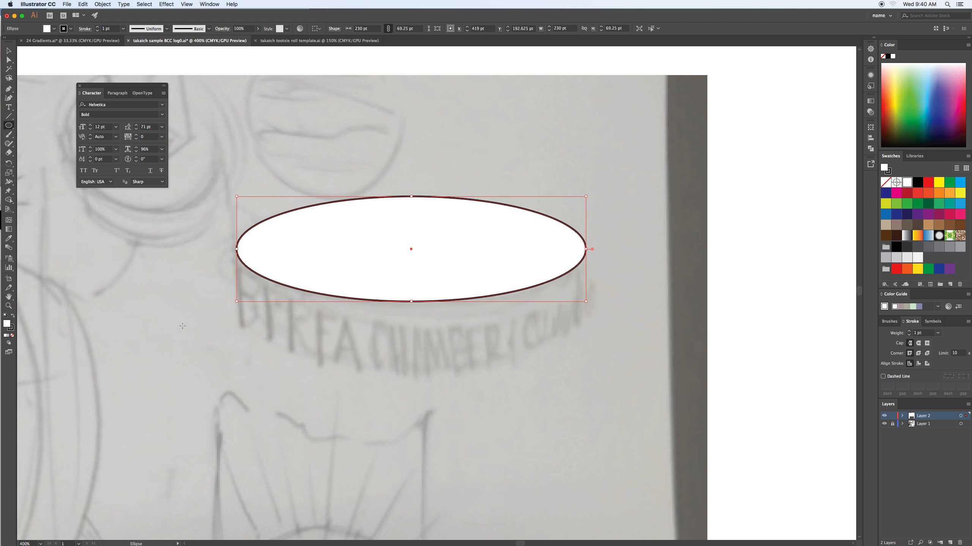
click(12, 337)
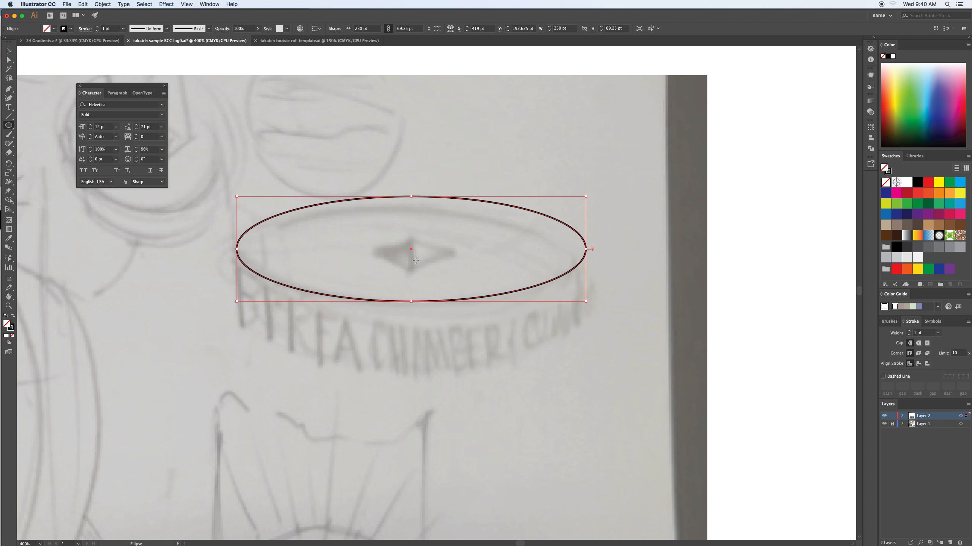
Draw a circle about 187.5 pt in diameter beside the sketched disc, partly over the blank artboard.
drag(670, 252, 478, 300)
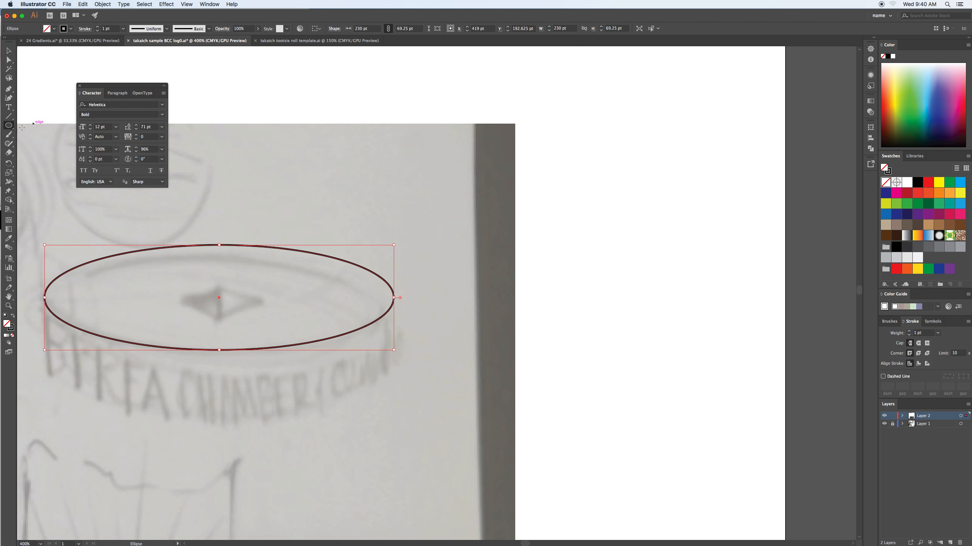
drag(465, 158, 749, 440)
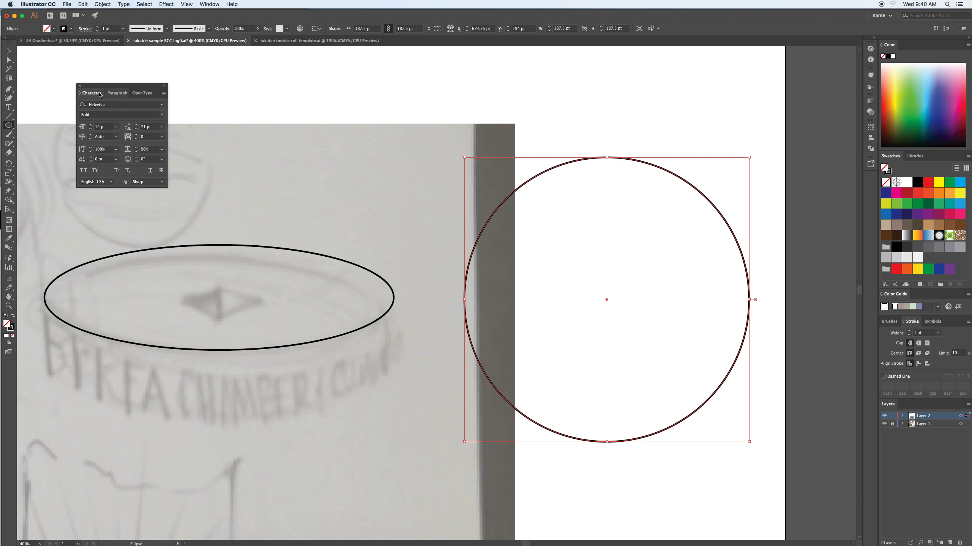
Draw a square centred in the circle, rotate it 45° into a diamond and enlarge it to about 32 pt per side.
drag(10, 129, 39, 123)
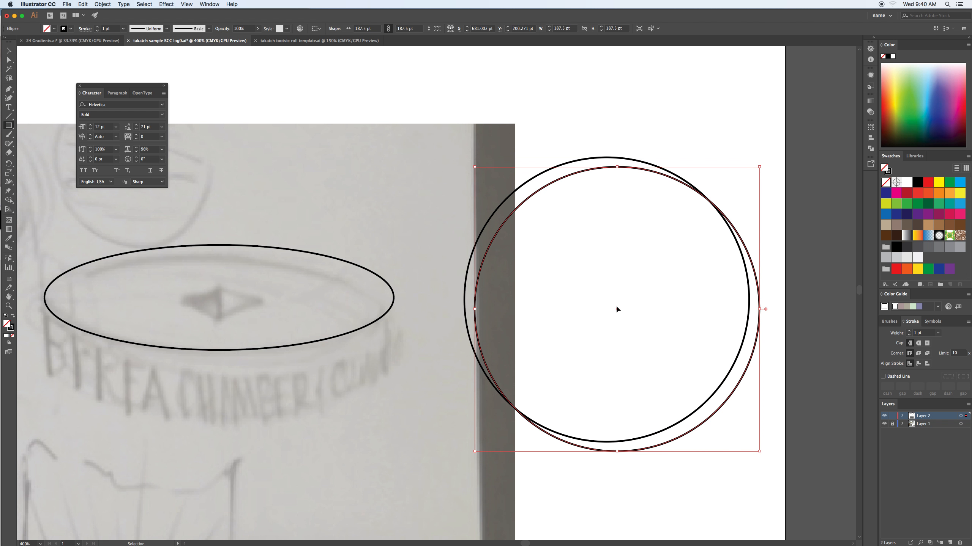
super+click(550, 138)
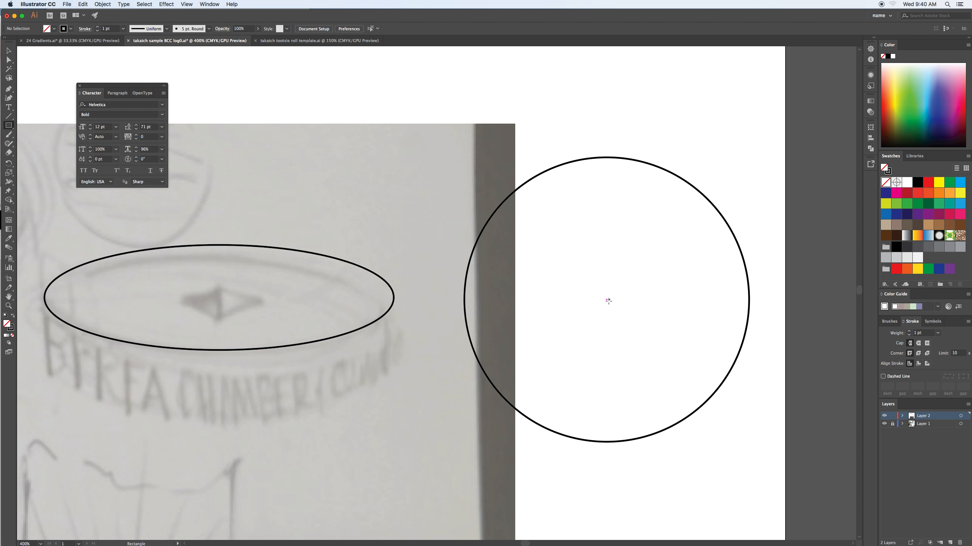
mouse_move(607, 301)
mouse_down()
mouse_move(623, 319)
mouse_move(606, 299)
mouse_move(618, 312)
mouse_up()
key(super+z)
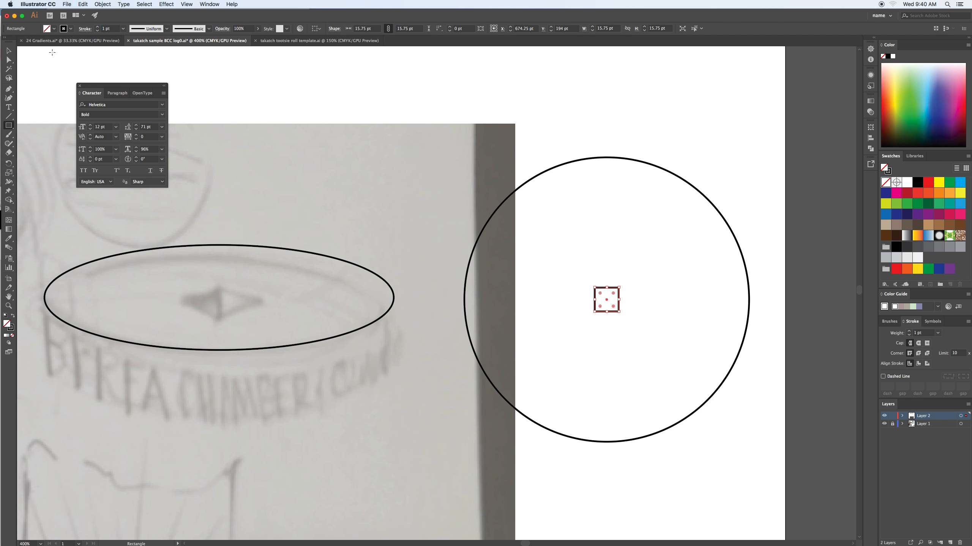
drag(622, 284, 630, 300)
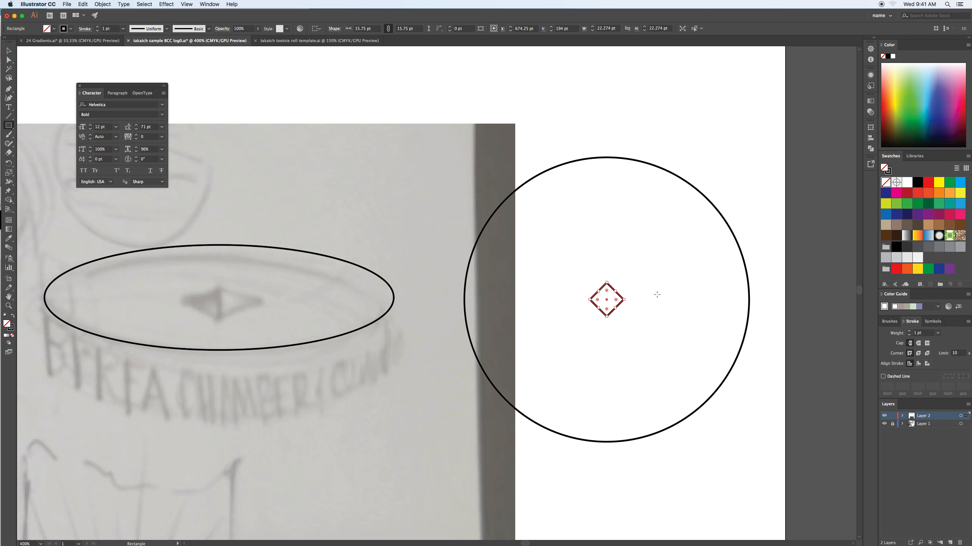
drag(624, 301, 634, 302)
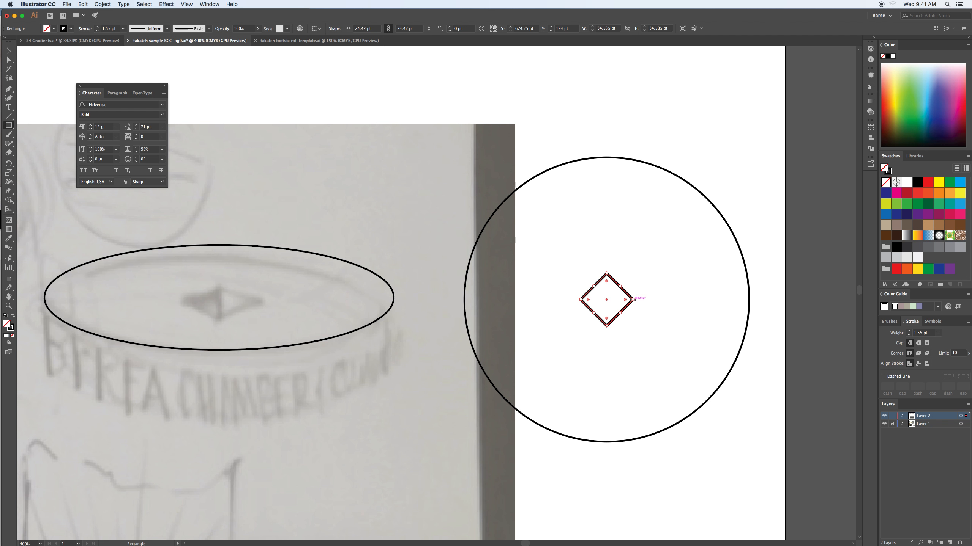
drag(633, 299, 644, 300)
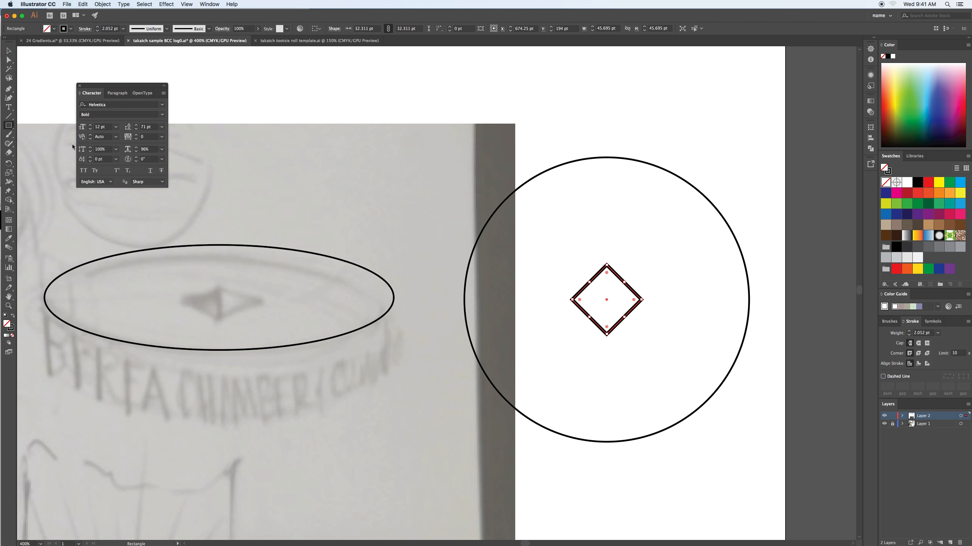
Squash the circle and diamond together to about 53 pt high and move them above the sketched disc.
click(8, 50)
drag(530, 167, 651, 369)
drag(604, 155, 427, 145)
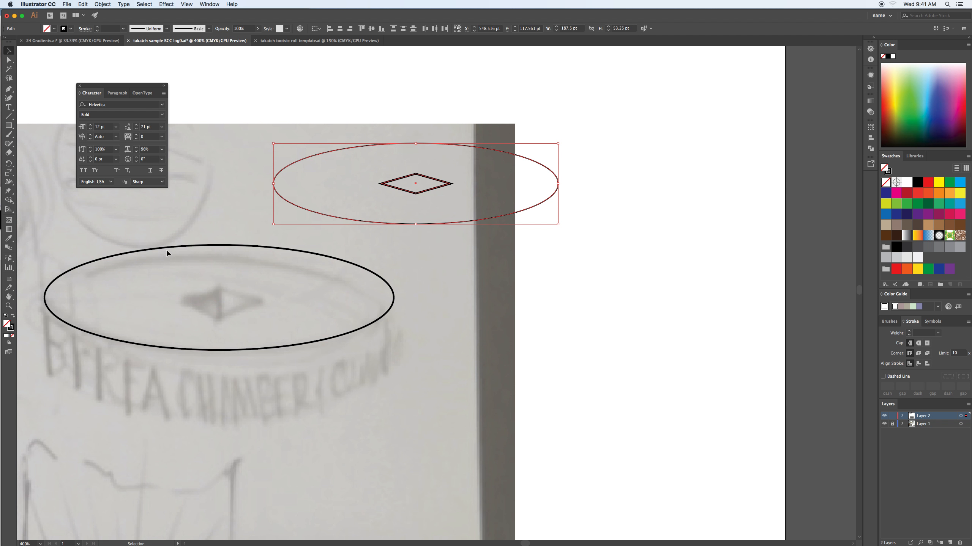
Duplicate the large ellipse straight down to the lower edge of the sketched lettering band.
drag(168, 253, 335, 220)
drag(333, 320, 333, 388)
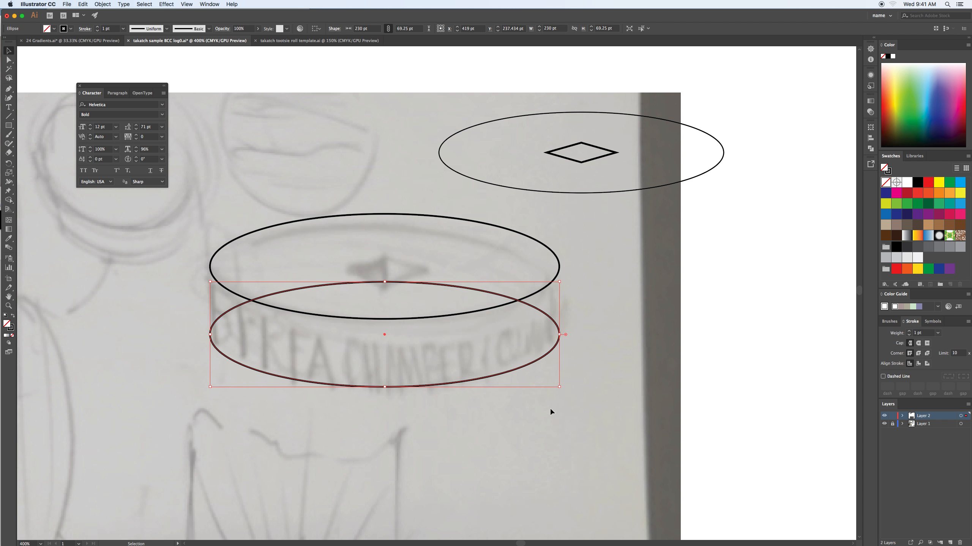
Add the path text "BEREA CHAMBER OF COMMERCE" along the lower large ellipse with the Type on a Path tool.
click(8, 107)
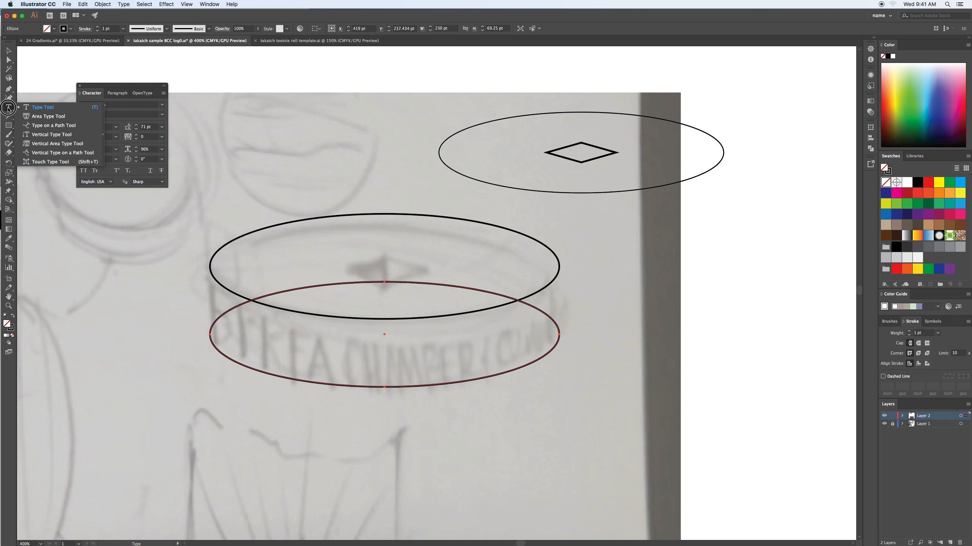
click(103, 132)
drag(53, 111, 289, 153)
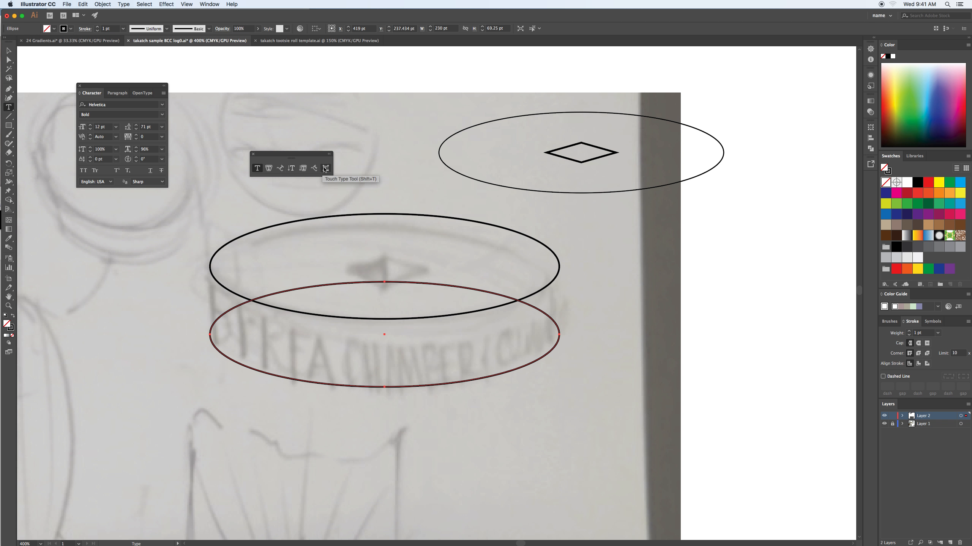
click(281, 171)
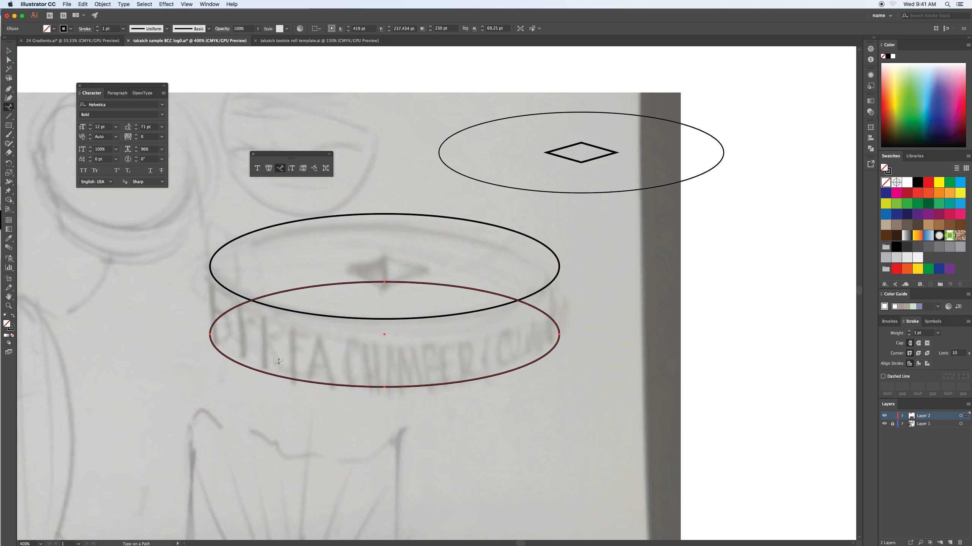
click(284, 375)
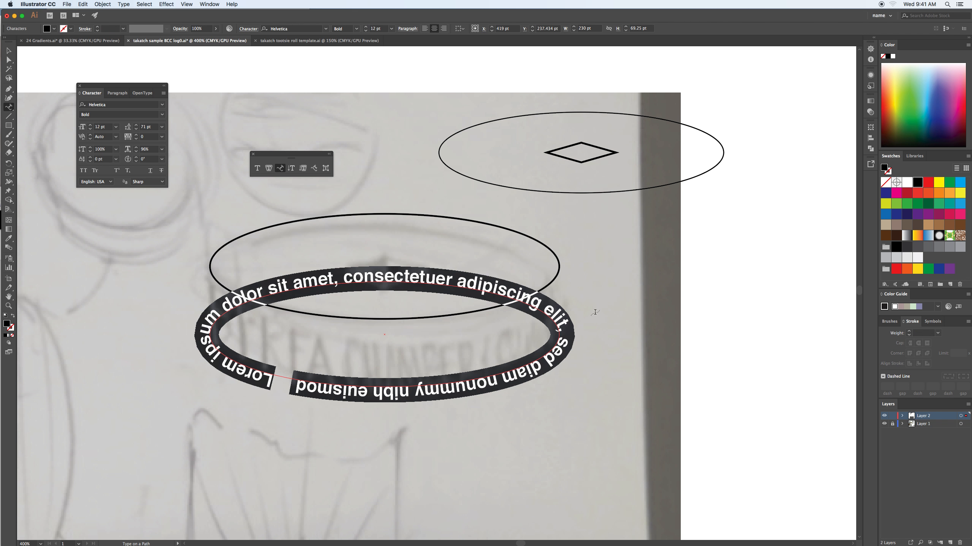
text(BER)
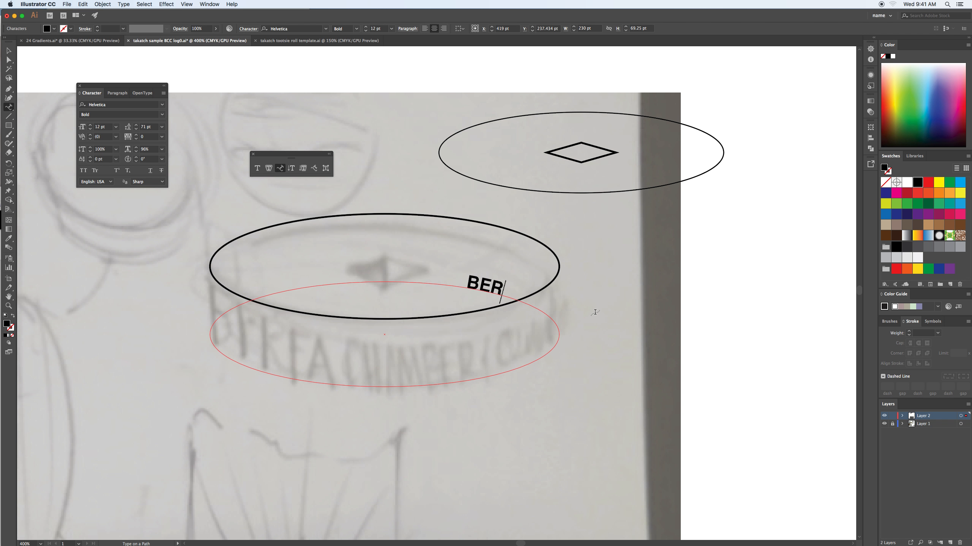
text(EA CHAMBER OF COMMERCE)
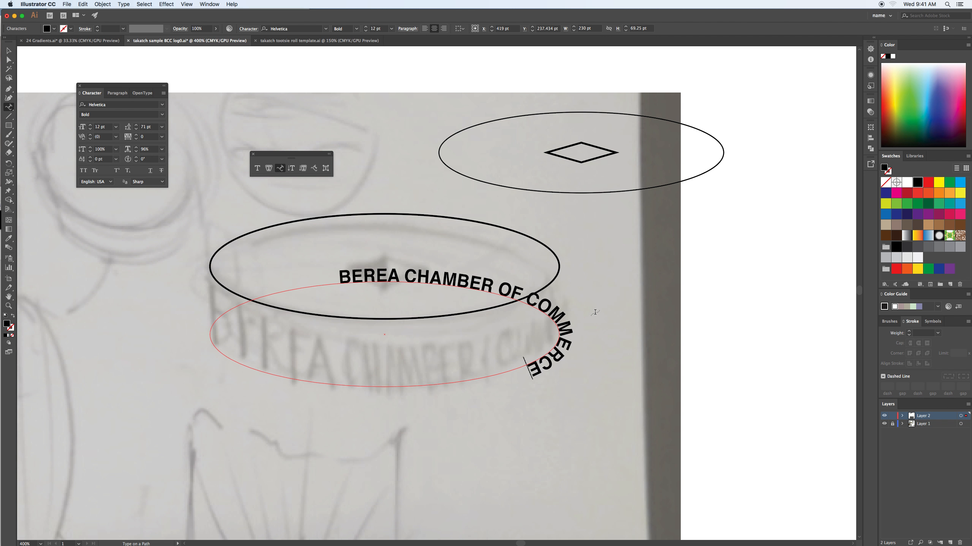
Flip the path text to the inside of the ellipse and centre it along the lower front arc.
click(8, 50)
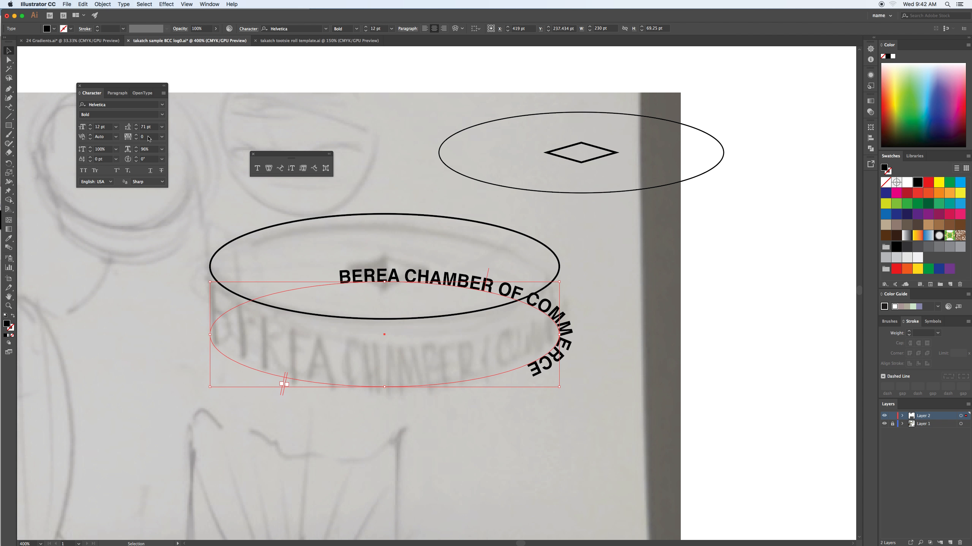
drag(124, 92, 118, 209)
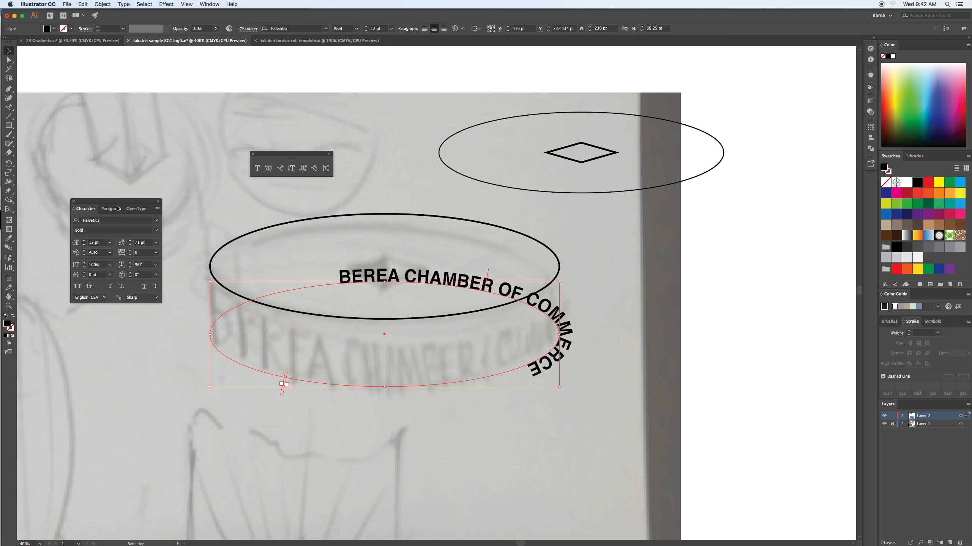
click(117, 209)
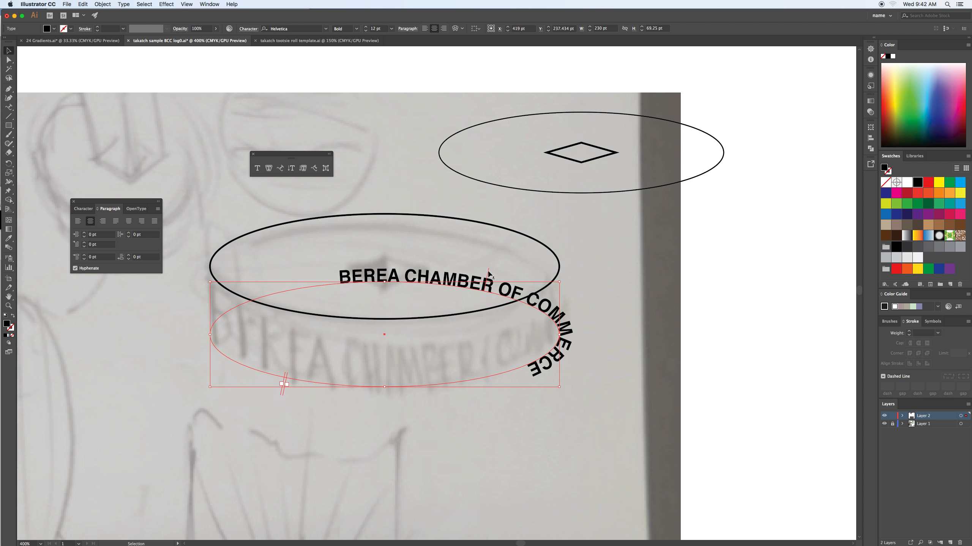
drag(488, 272, 384, 362)
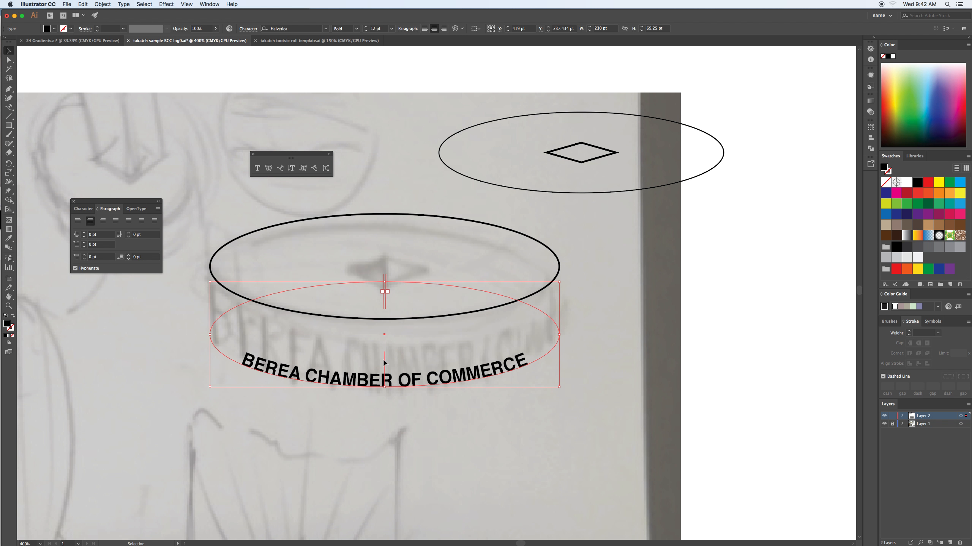
Set the font size of the curved text to 14 pt.
click(85, 209)
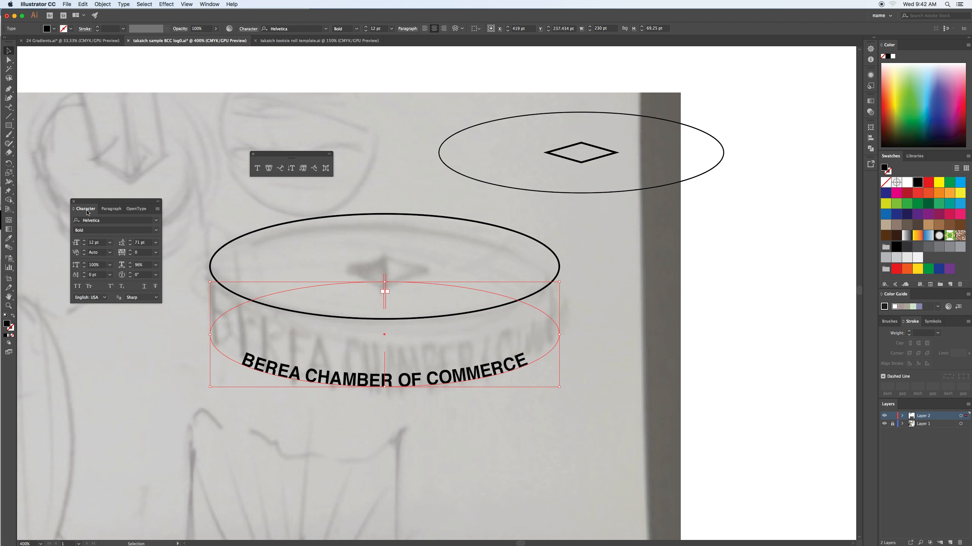
click(102, 243)
key(Up)
key(Up)
key(Up)
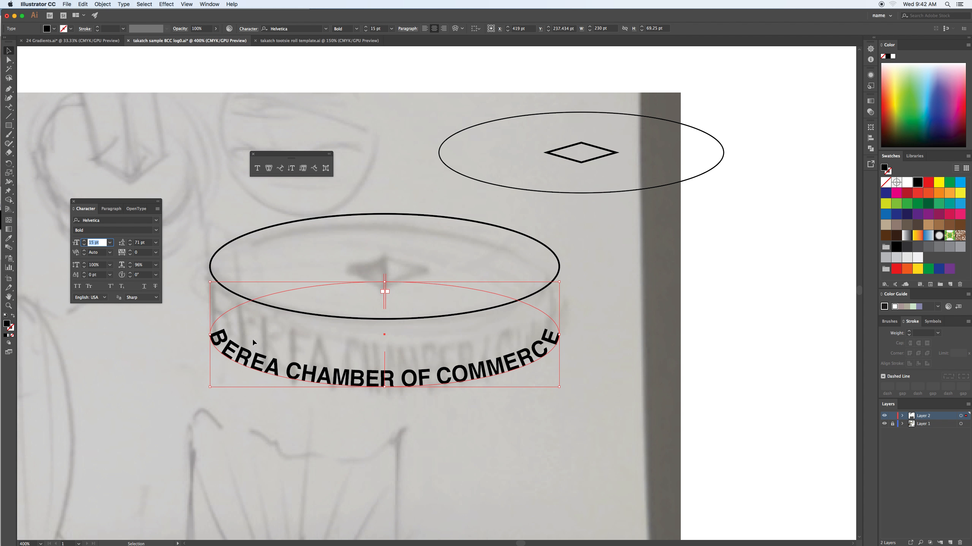
key(Down)
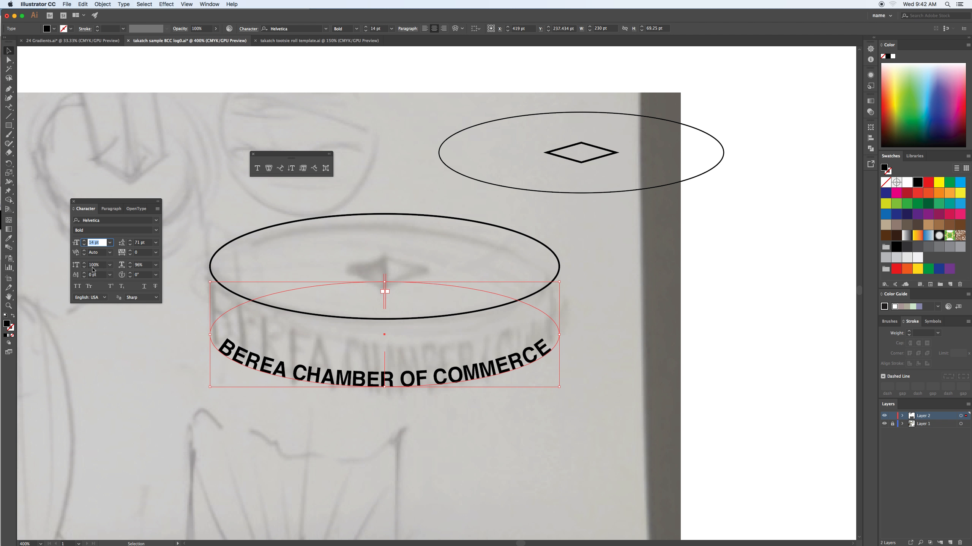
Set the vertical scale of the curved text to 200%.
click(100, 266)
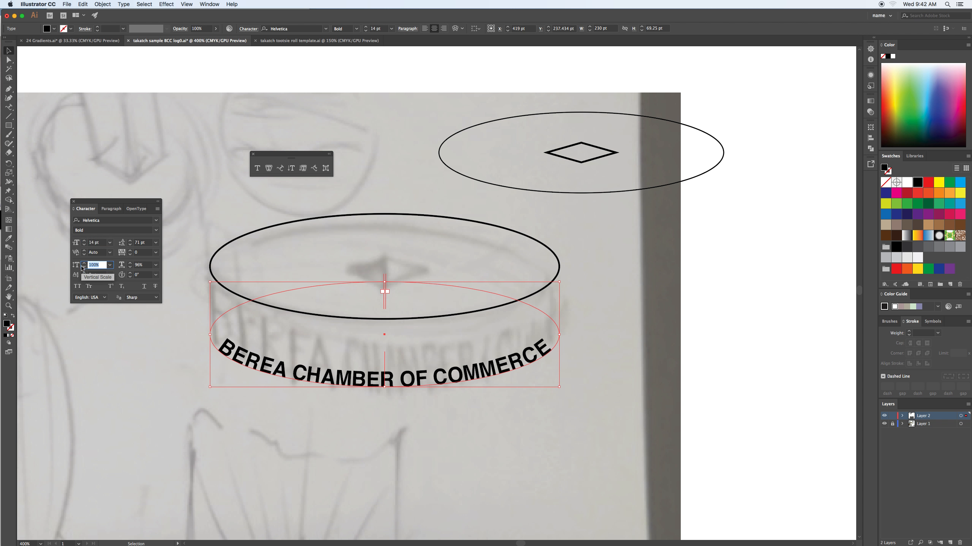
text(200)
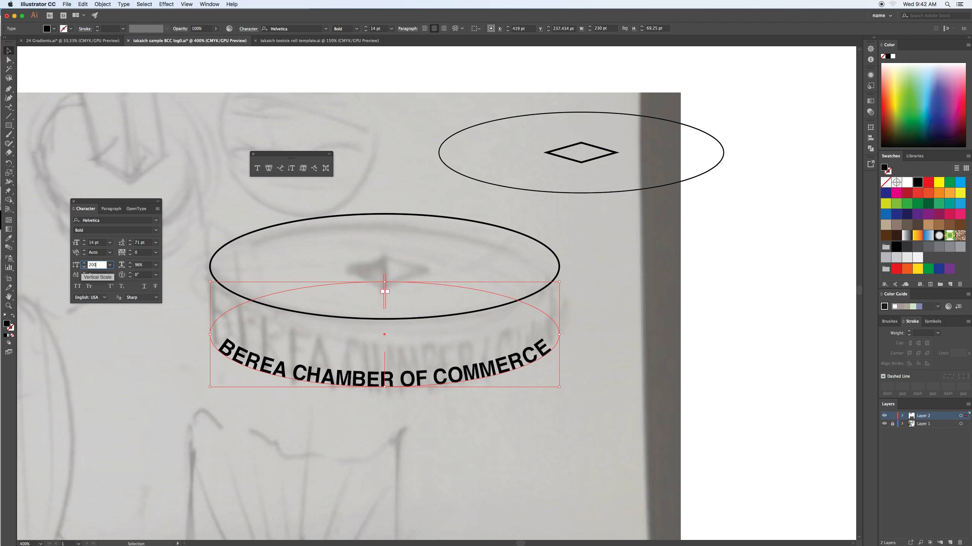
click(146, 265)
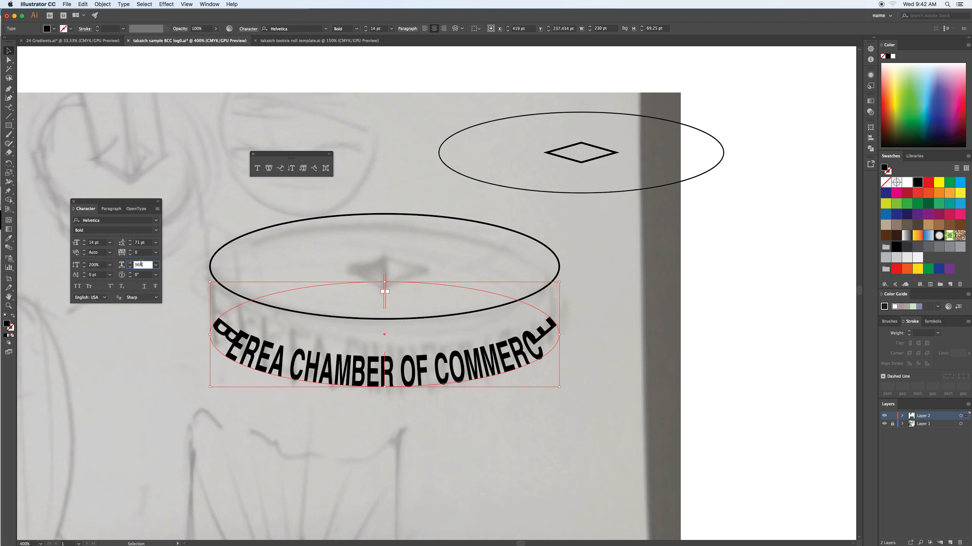
Move the curved text clear of the disc to the area below it, and duplicate the upper ellipse straight down in its place.
click(9, 49)
click(270, 373)
drag(269, 373, 561, 502)
drag(444, 219, 441, 291)
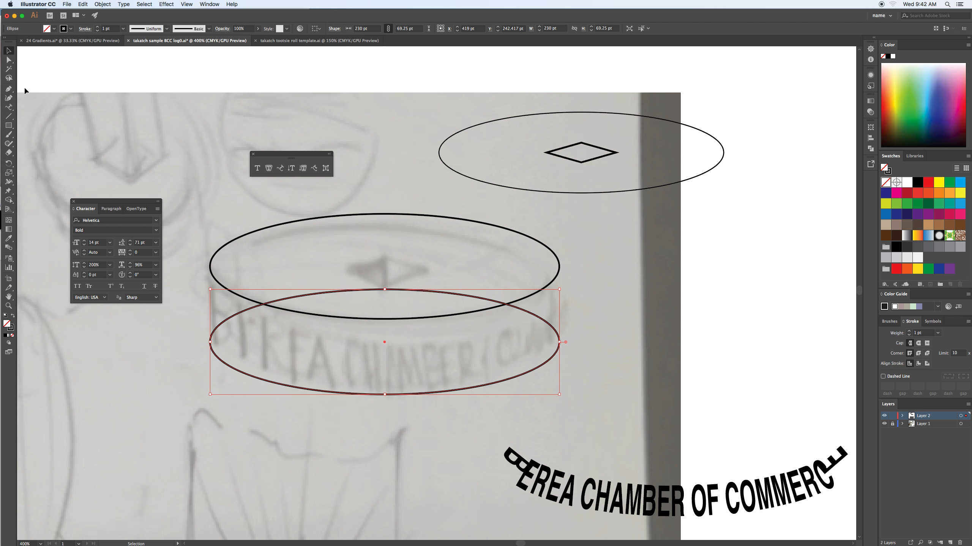
Cut the lower ellipse at its two outermost side anchor points with the Scissors tool.
click(4, 38)
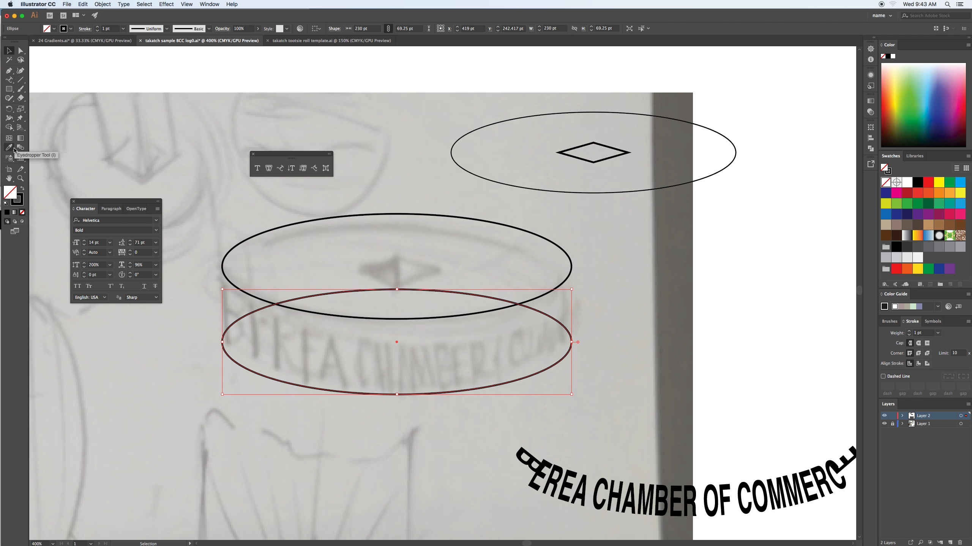
click(22, 171)
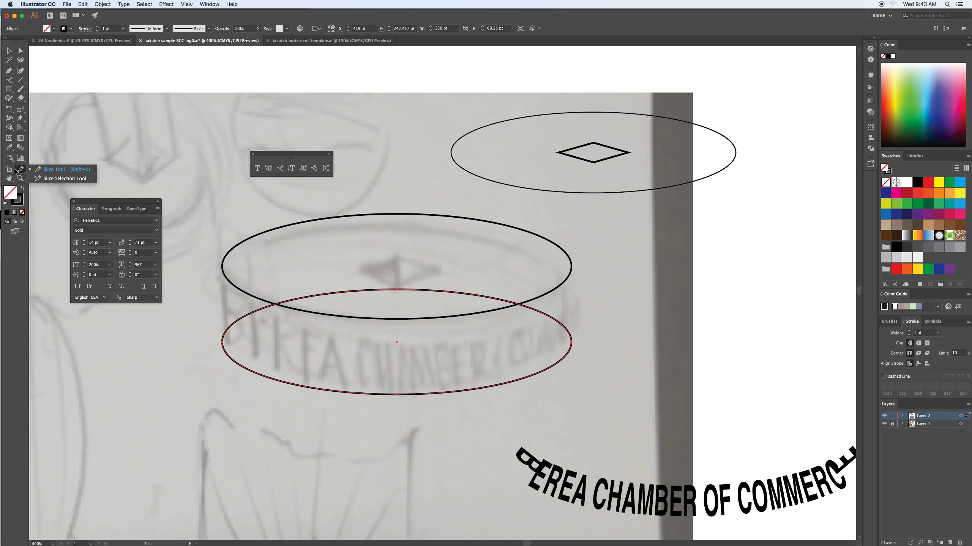
mouse_move(20, 98)
mouse_down()
mouse_move(96, 107)
mouse_move(80, 105)
mouse_up()
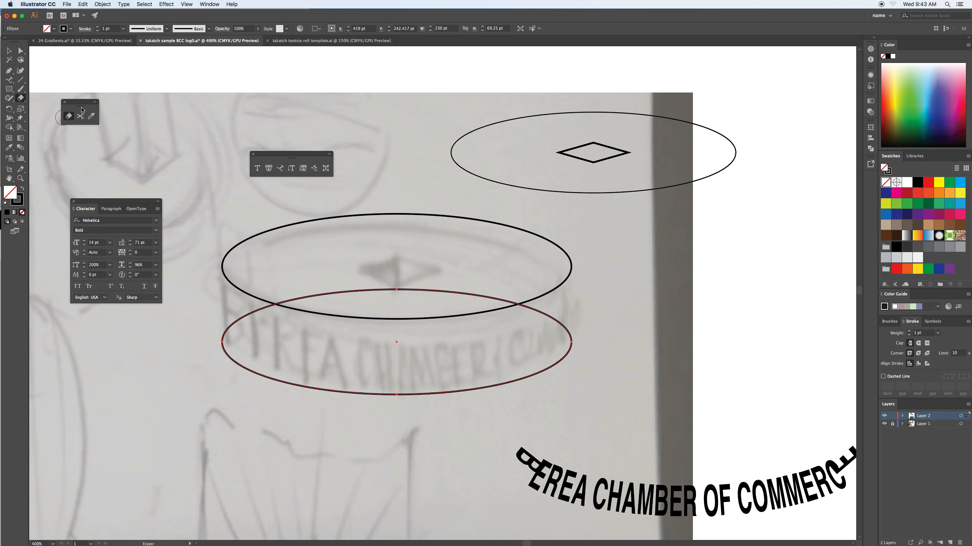
click(80, 116)
click(222, 342)
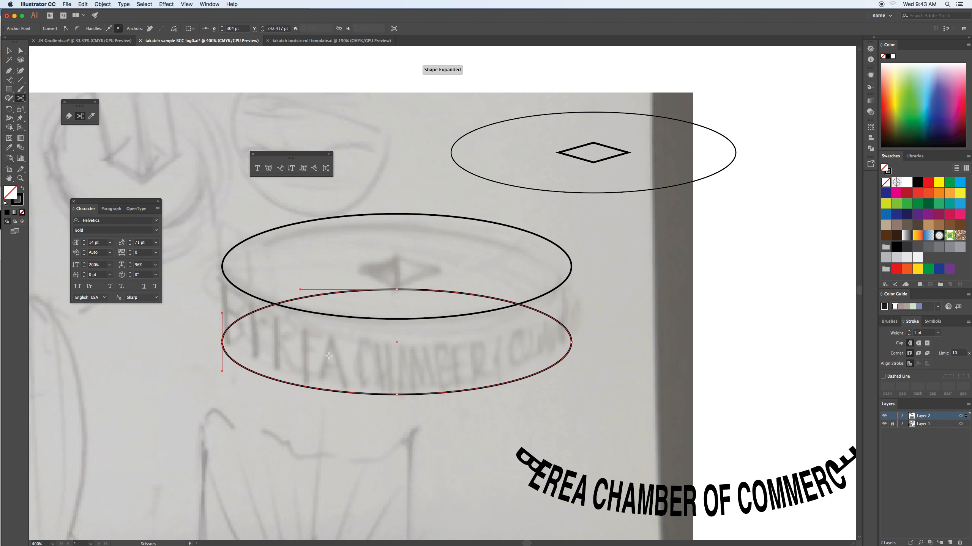
click(571, 342)
Move the upper half of the cut ellipse away from the disc, leaving only the lower front arc in place.
key(v)
click(220, 296)
drag(245, 314, 535, 239)
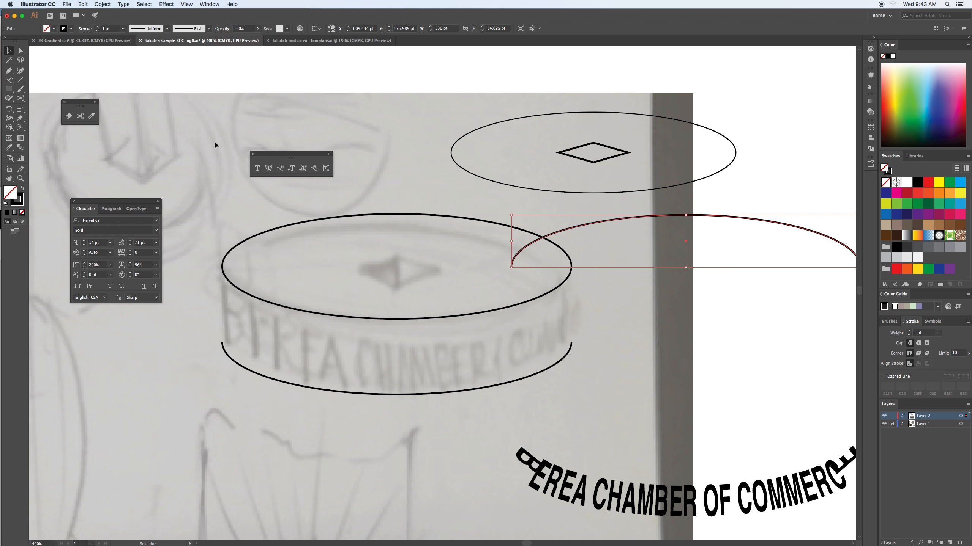
Add BEREA CHAMBER OF COMMERCE as type on the lower front arc of the disc.
click(280, 168)
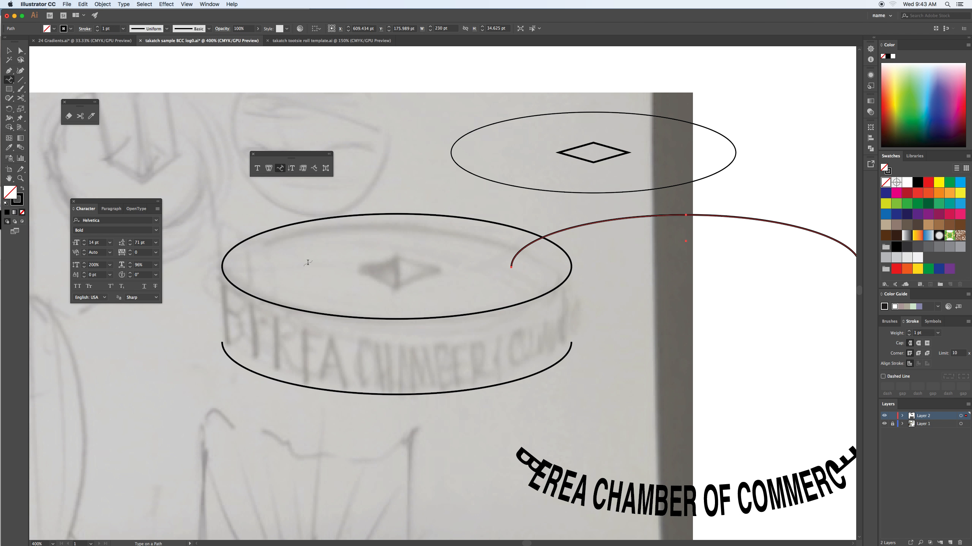
click(369, 393)
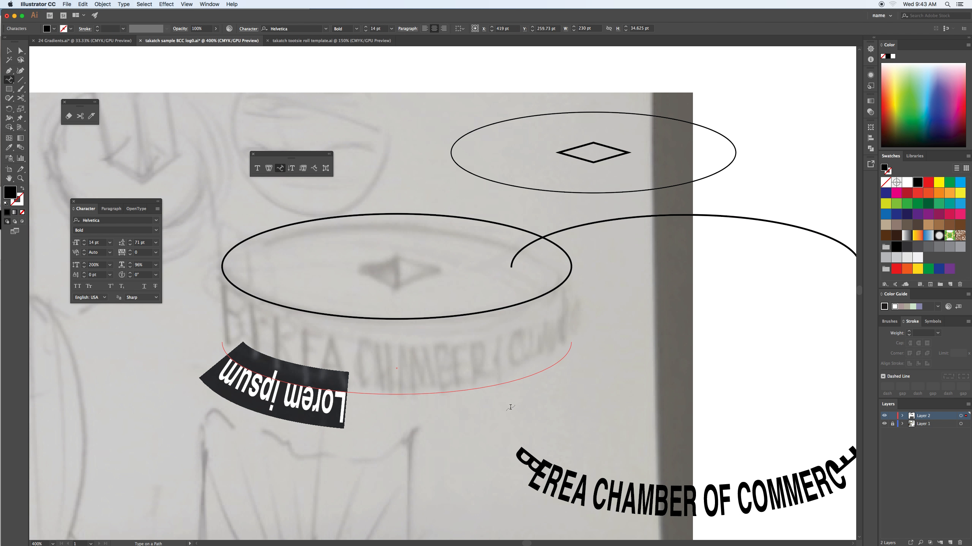
text(BEREA)
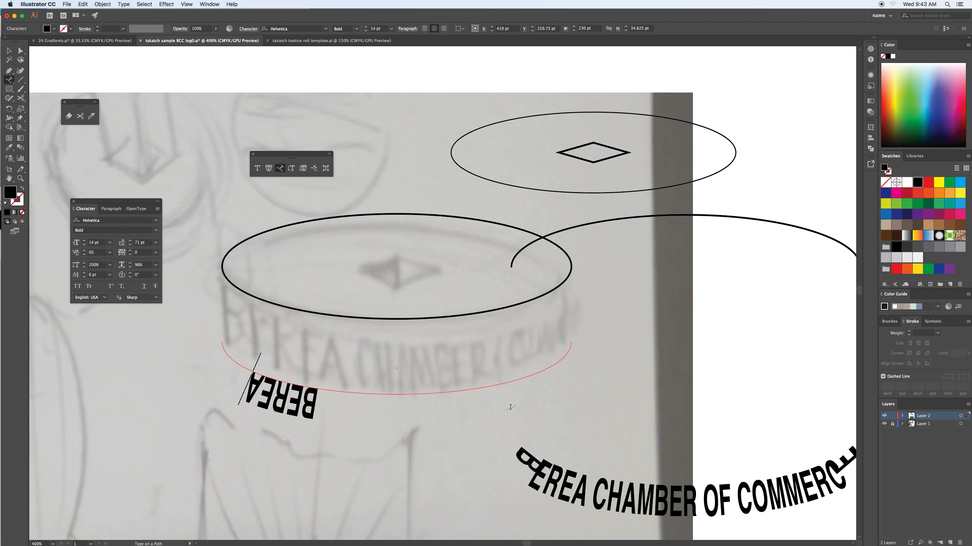
text( CHAMBE)
key(super+z)
Flip the path text to the inside of the lower arc and extend its start and end brackets to the arc's ends.
click(22, 52)
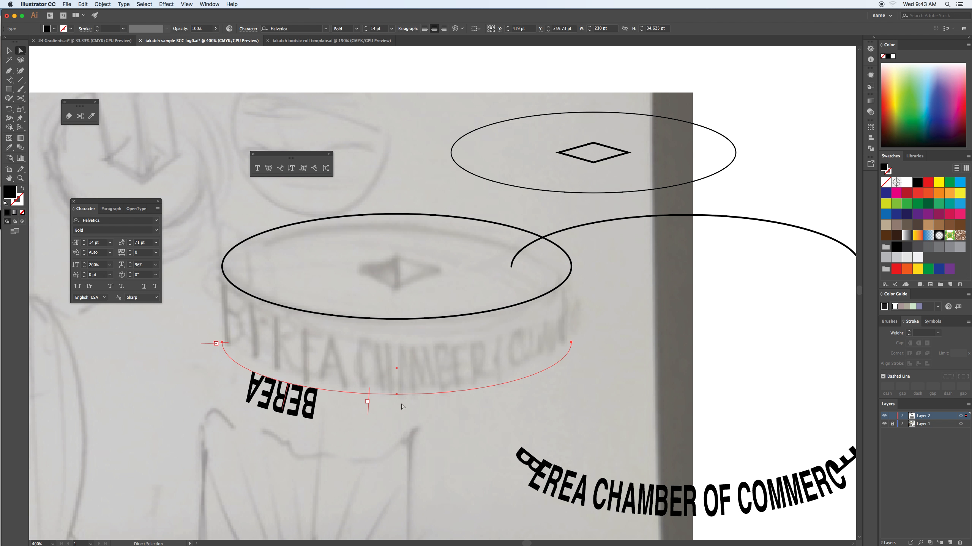
click(114, 209)
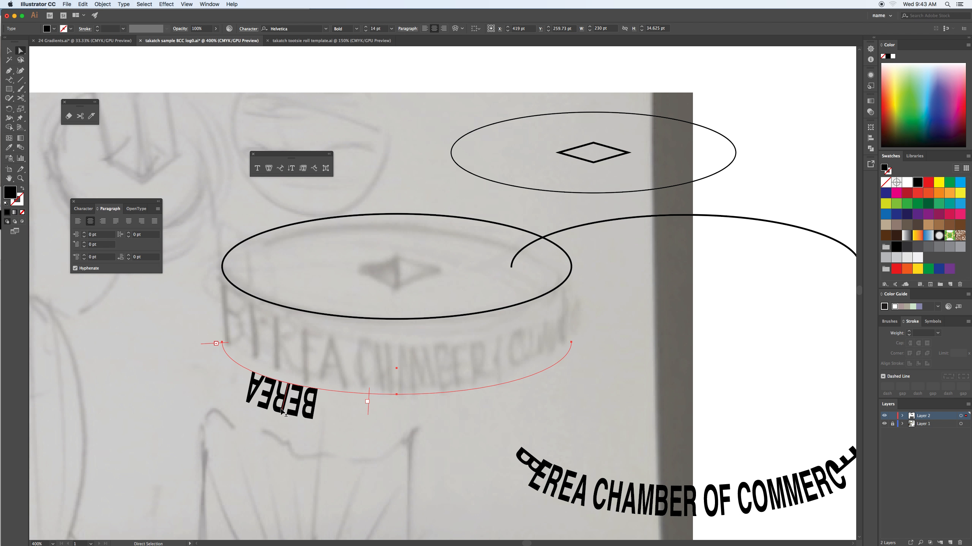
drag(284, 411, 450, 383)
drag(371, 379, 229, 342)
drag(527, 364, 573, 339)
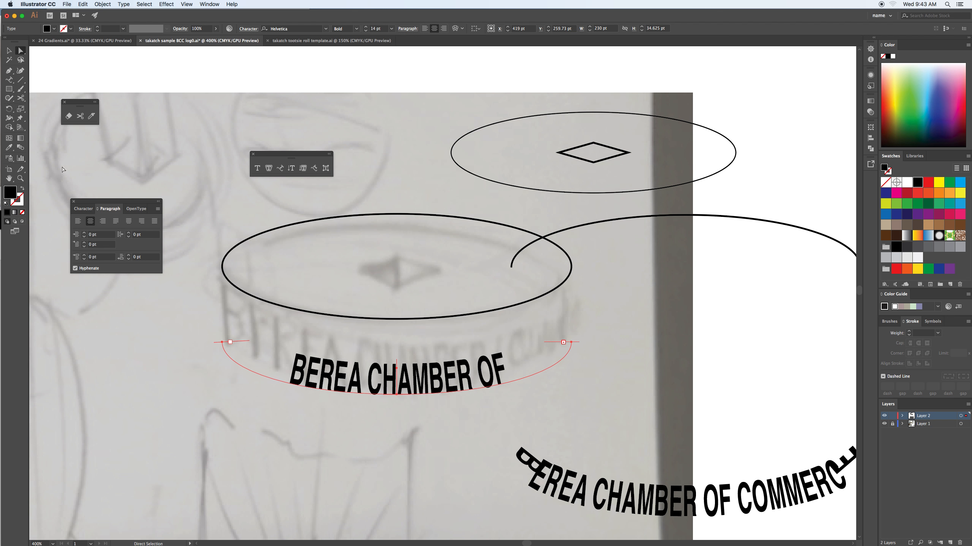
Left-align the text on the lower arc and set its font size to 13 pt.
click(76, 221)
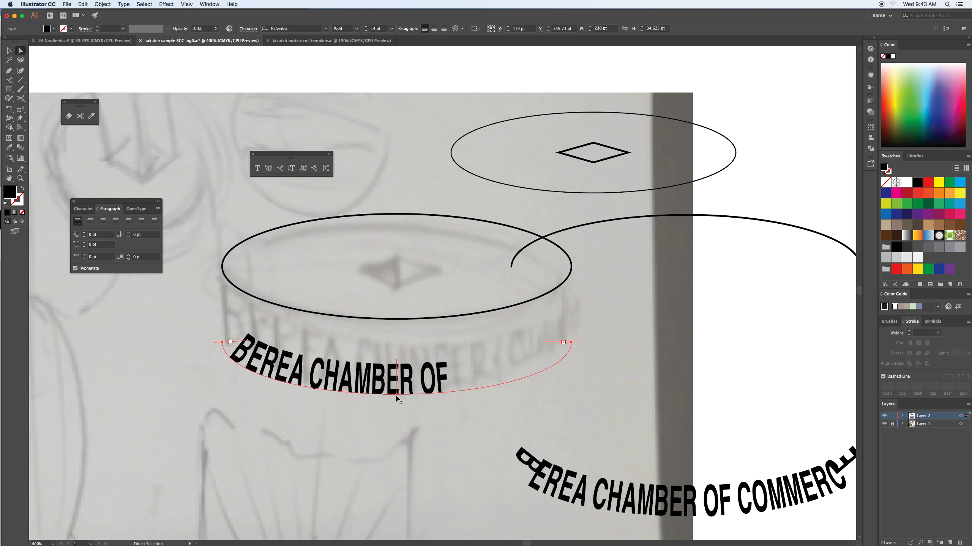
double_click(366, 381)
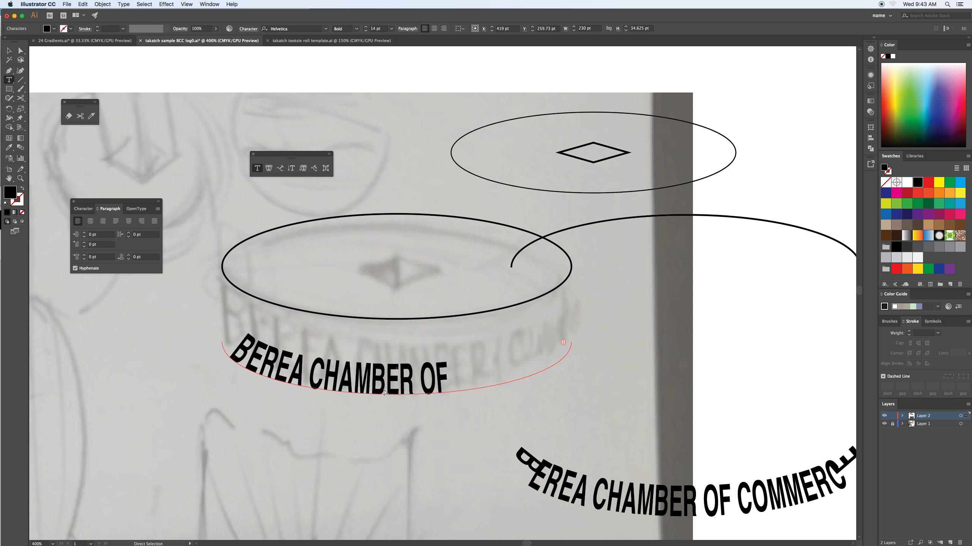
key(super+a)
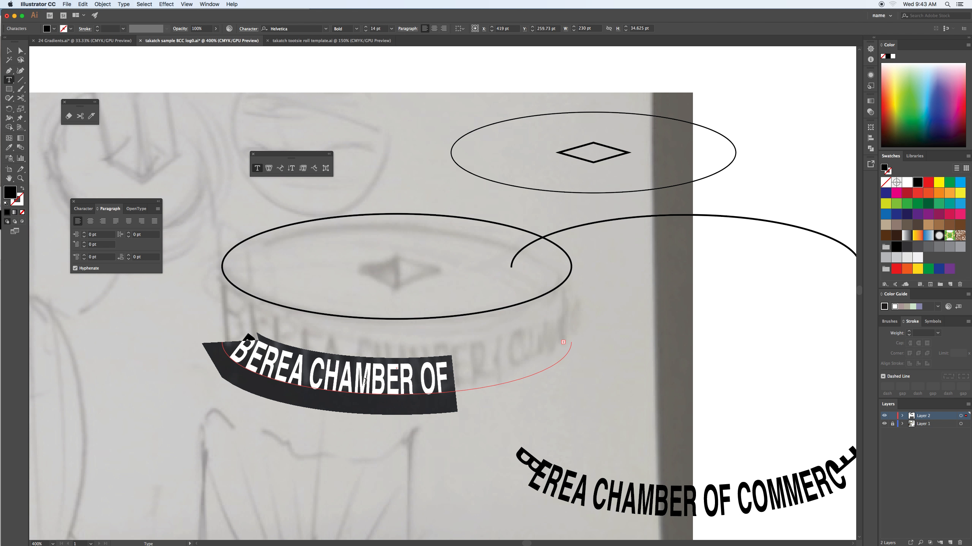
click(84, 209)
click(104, 244)
key(Down)
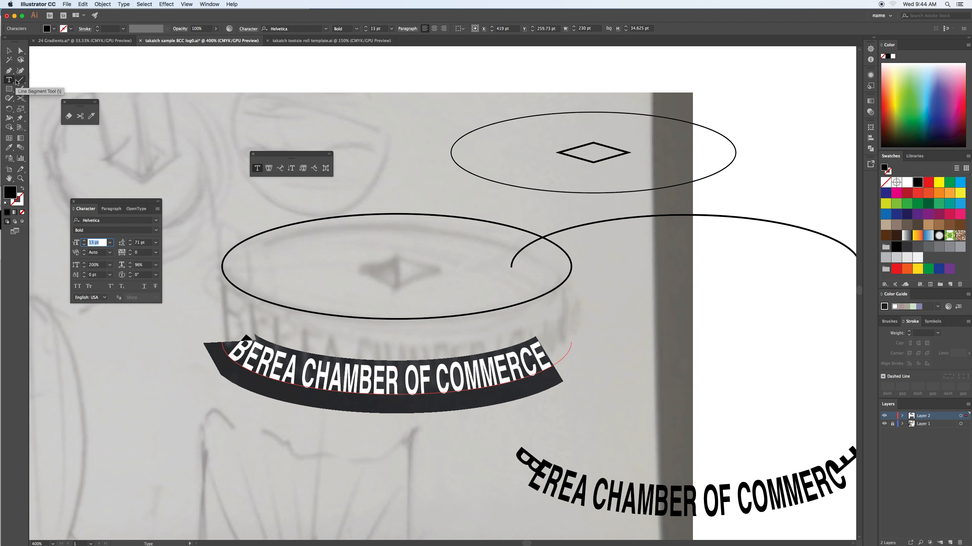
Center-align the text along the lower arc.
click(9, 51)
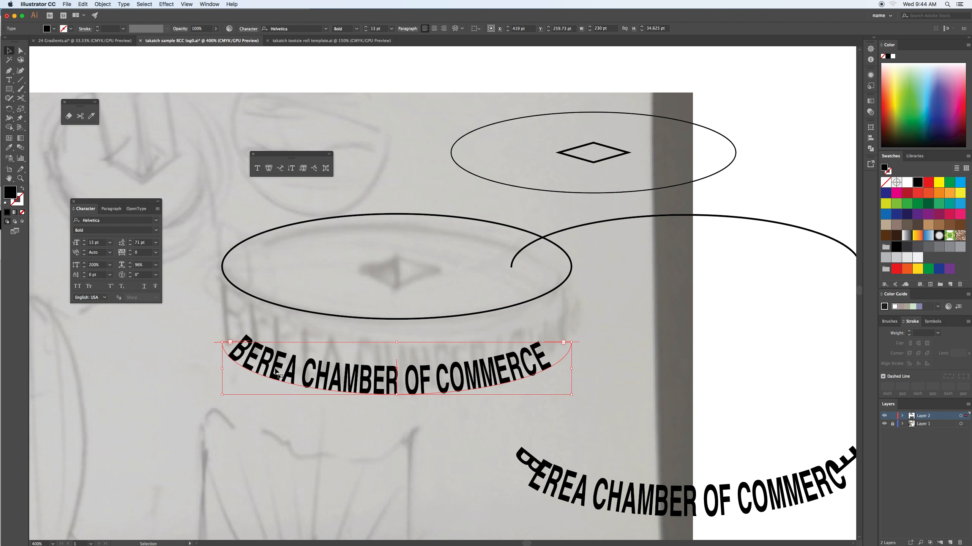
click(110, 209)
click(91, 221)
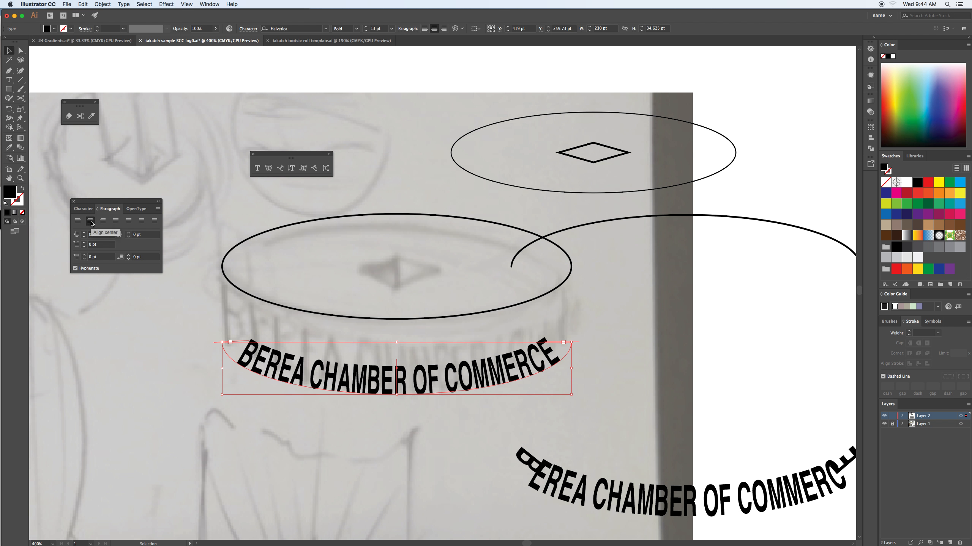
Apply the Skew type-on-a-path effect to the curved lettering, with the preview on.
click(128, 4)
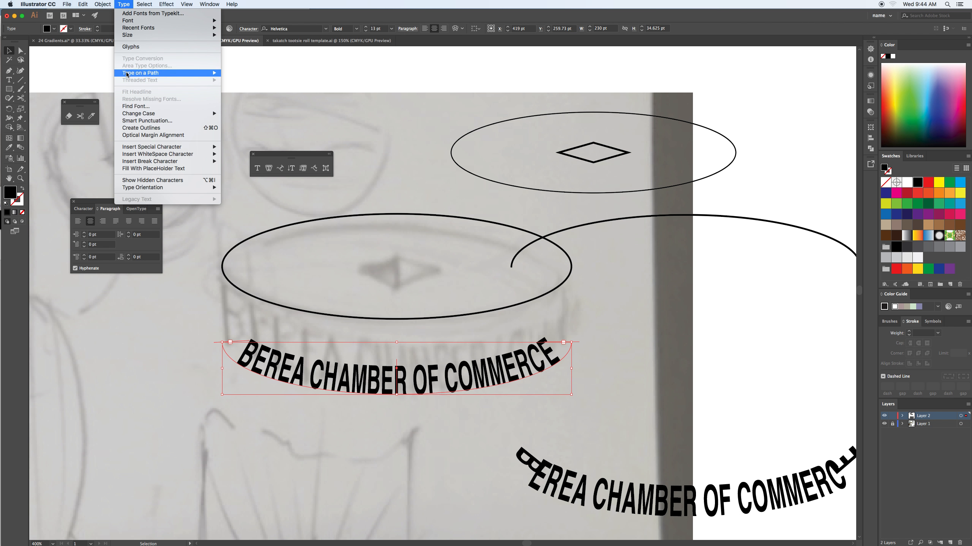
mouse_move(127, 74)
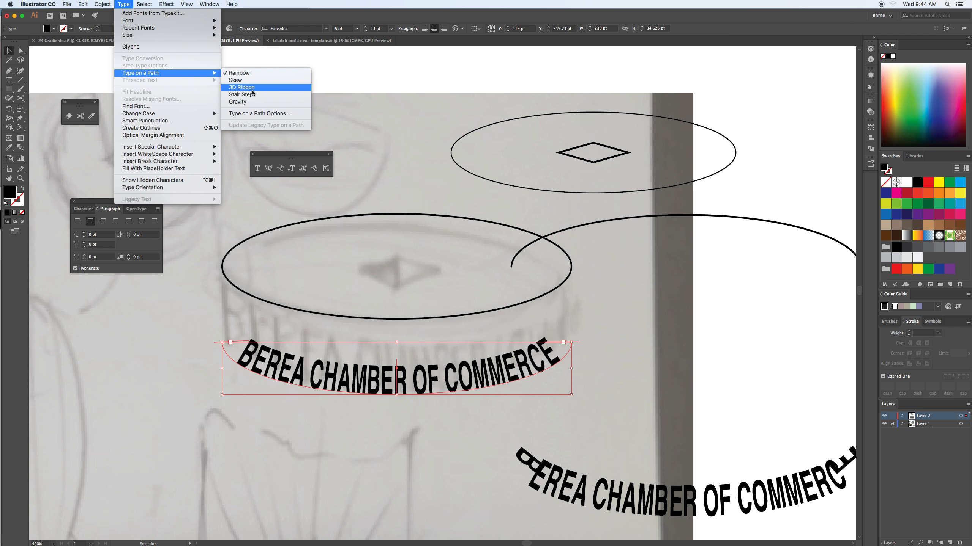
click(255, 113)
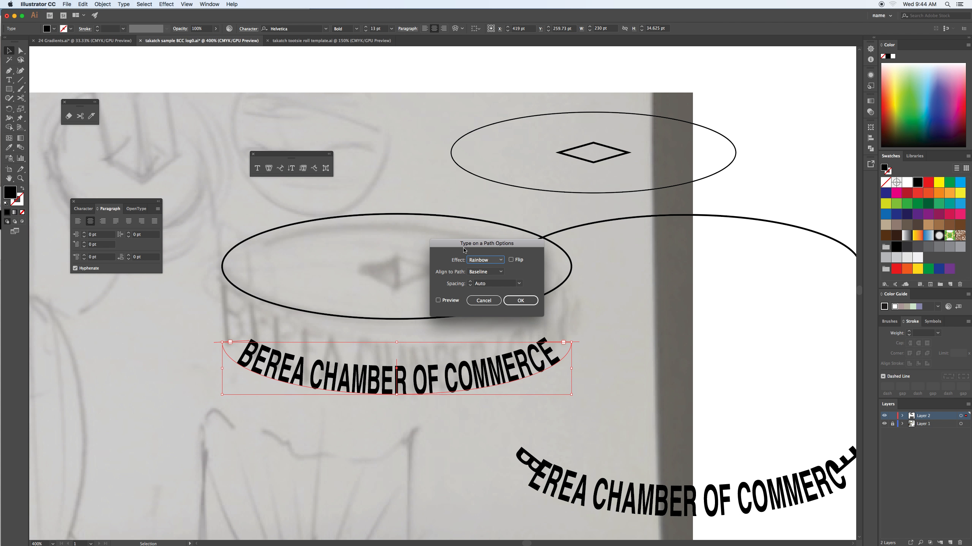
drag(476, 249, 393, 194)
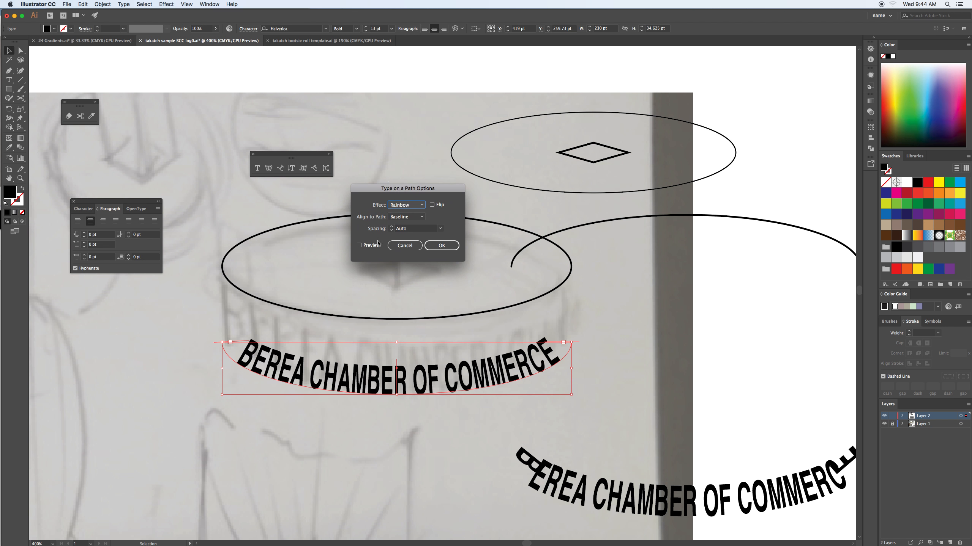
click(359, 246)
click(420, 206)
click(418, 222)
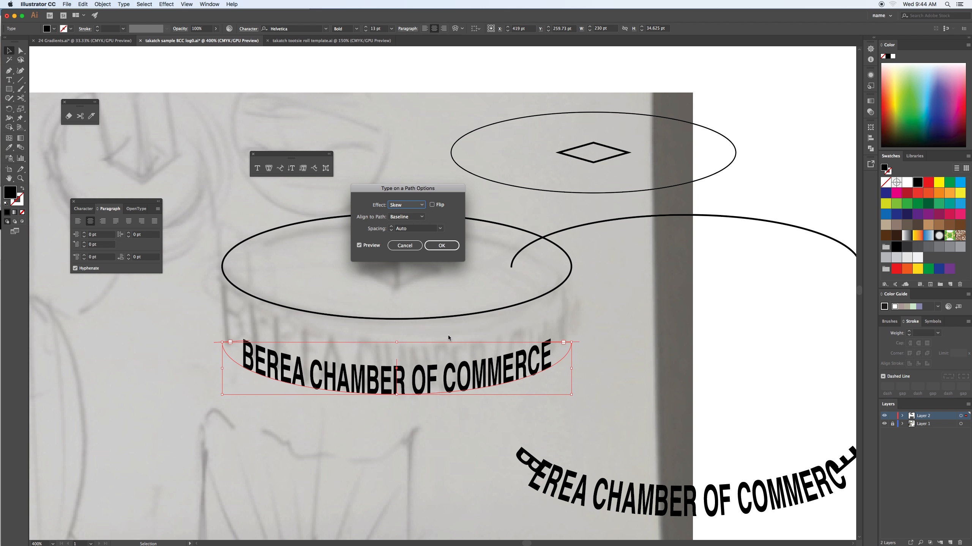
click(429, 249)
click(442, 245)
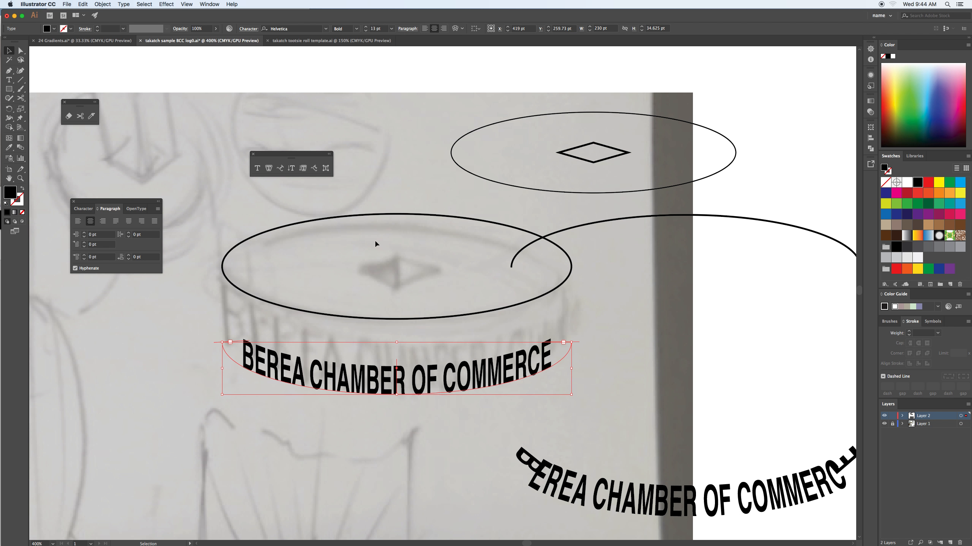
Try font sizes of 15 and 16 pt on the curved lettering and settle on 15 pt.
click(89, 210)
click(100, 243)
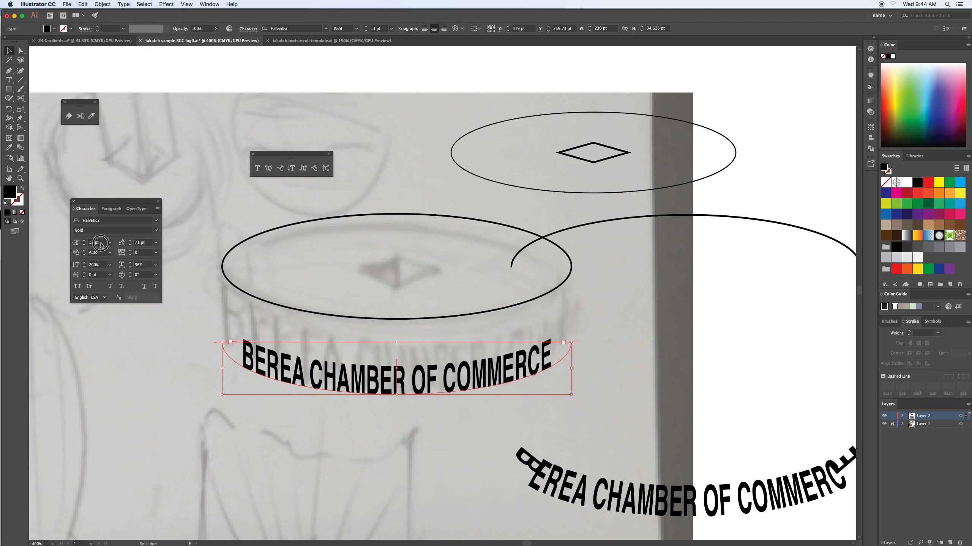
text(15)
key(Return)
text(16)
key(Return)
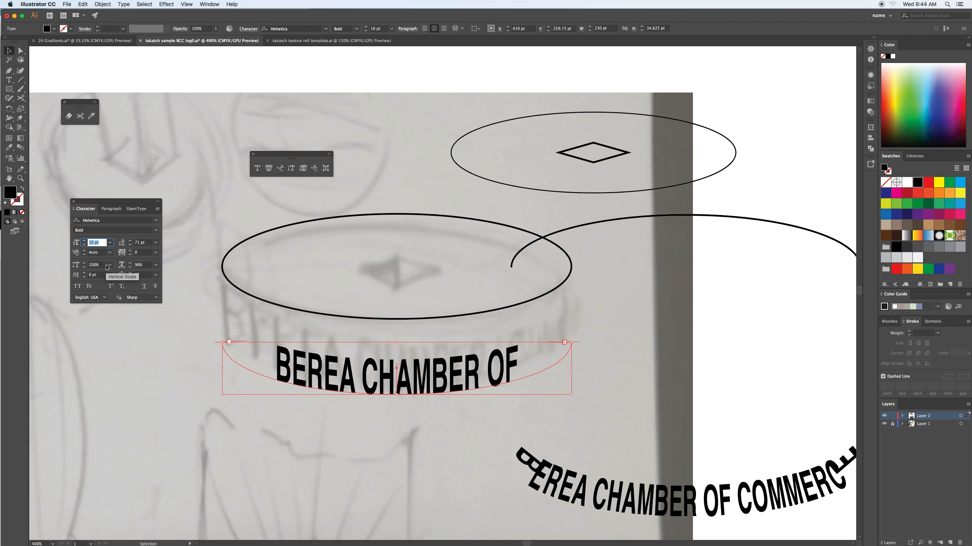
text(15)
key(Return)
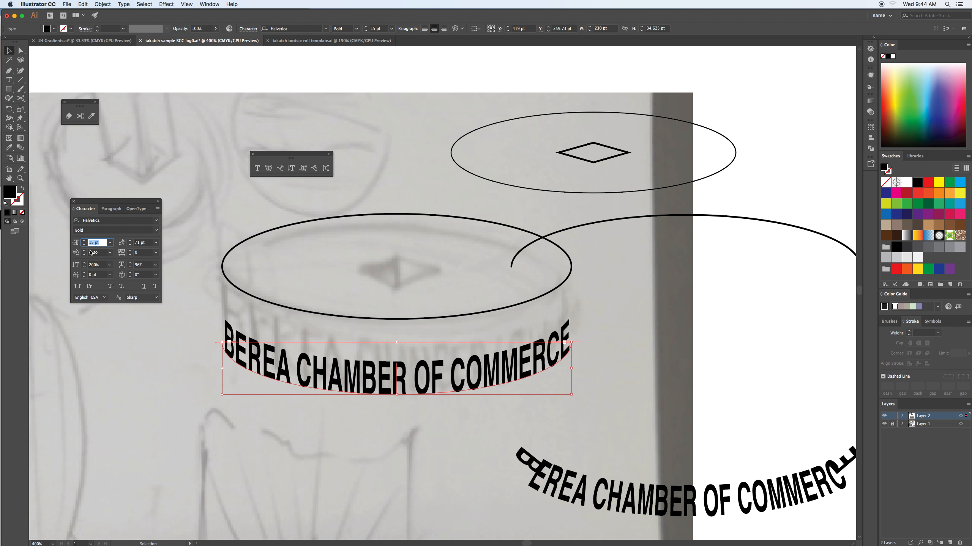
Increase the vertical scale of the curved lettering to 248%.
click(103, 266)
text(201)
key(Return)
key(Up)
key(Up)
key(Up)
key(Up)
key(Up)
key(Up)
key(Up)
key(Up)
key(Up)
key(Up)
key(Up)
key(Up)
key(Up)
key(Up)
key(Up)
key(Up)
key(Up)
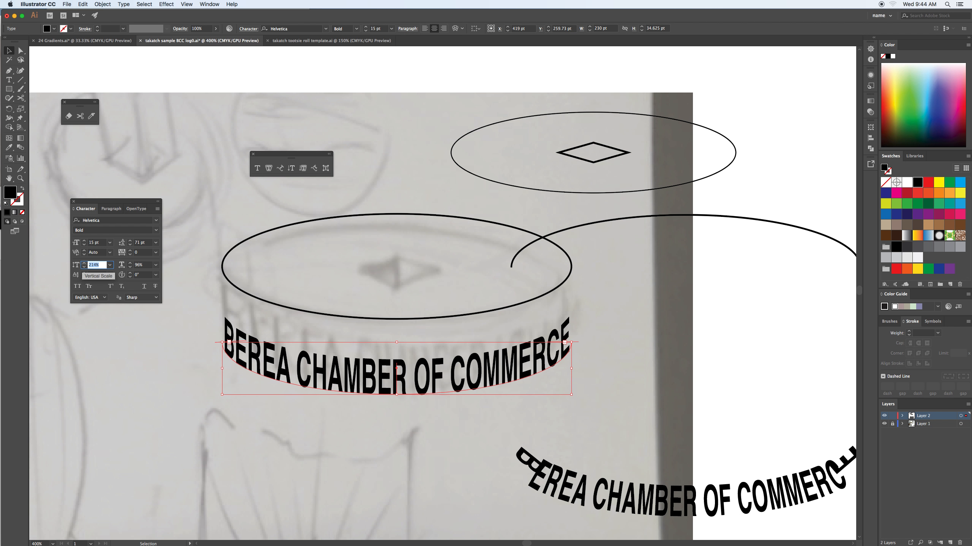
key(Up)
key(Up)
key(Up)
key(Up)
key(Up)
key(Up)
key(Up)
key(Up)
key(Up)
key(Up)
key(Up)
key(Up)
key(Up)
key(Up)
key(Up)
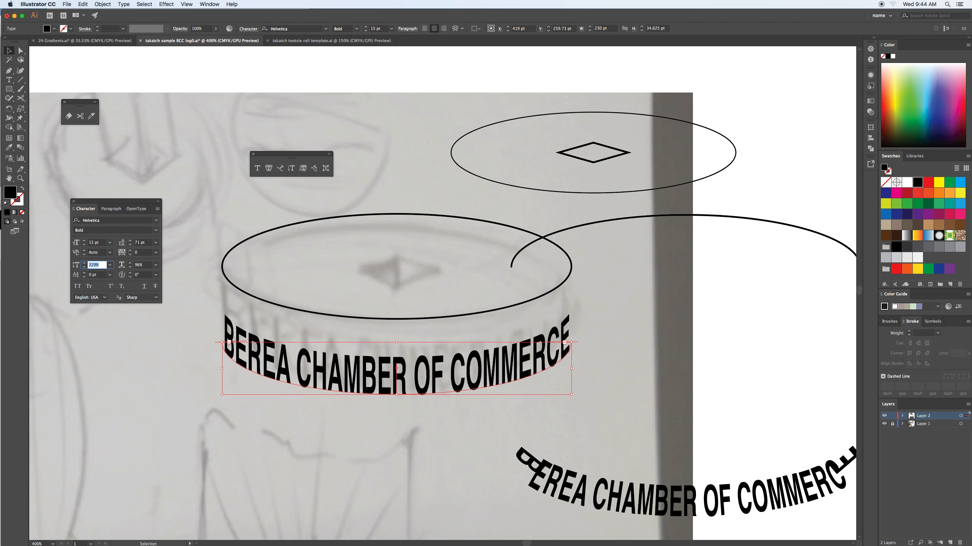
key(Up)
key(Up)
key(Up)
key(Up)
key(Up)
key(Up)
key(Up)
key(Up)
key(Up)
key(Up)
key(Up)
key(Up)
key(Up)
key(Up)
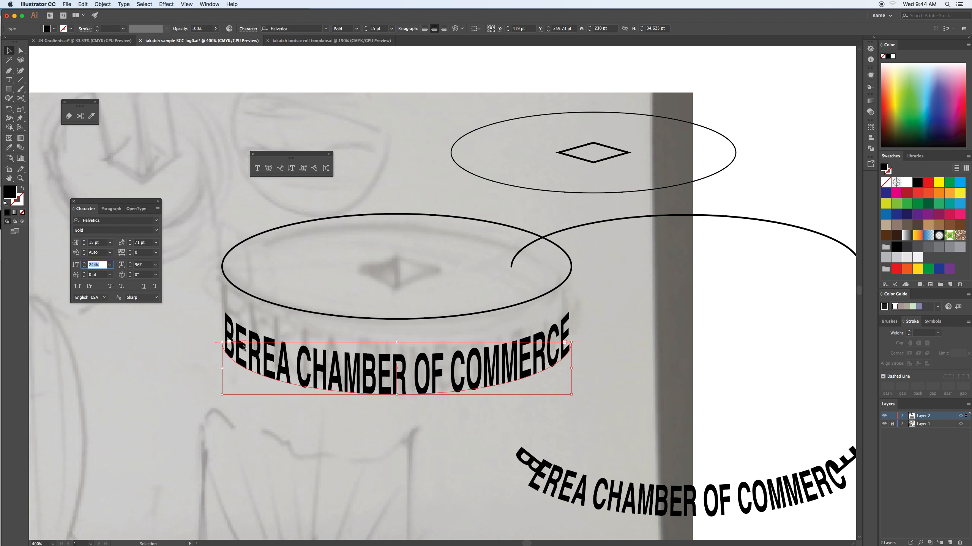
key(Up)
Move the curved lettering up directly beneath the upper ellipse, level with the ellipse's sides, and deselect it.
drag(284, 365, 287, 339)
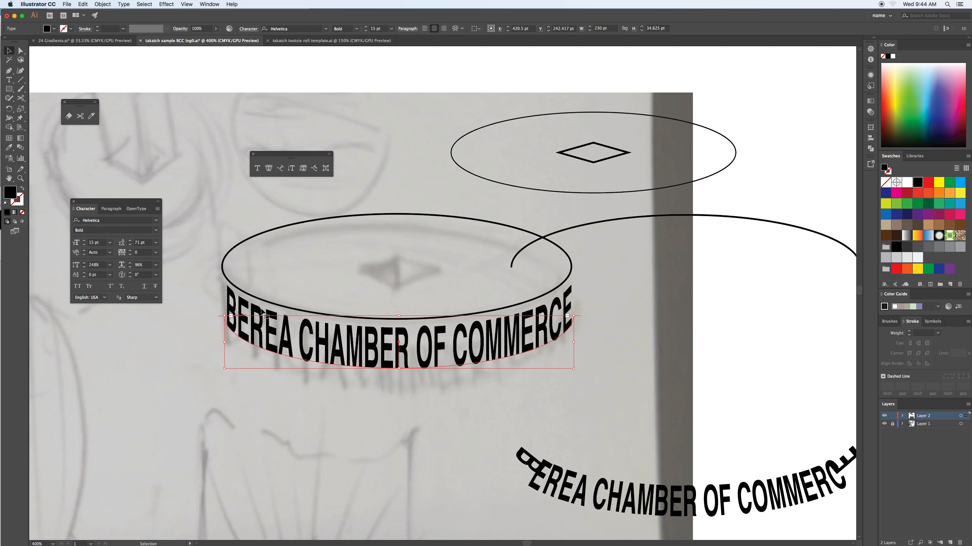
key(Left)
key(Left)
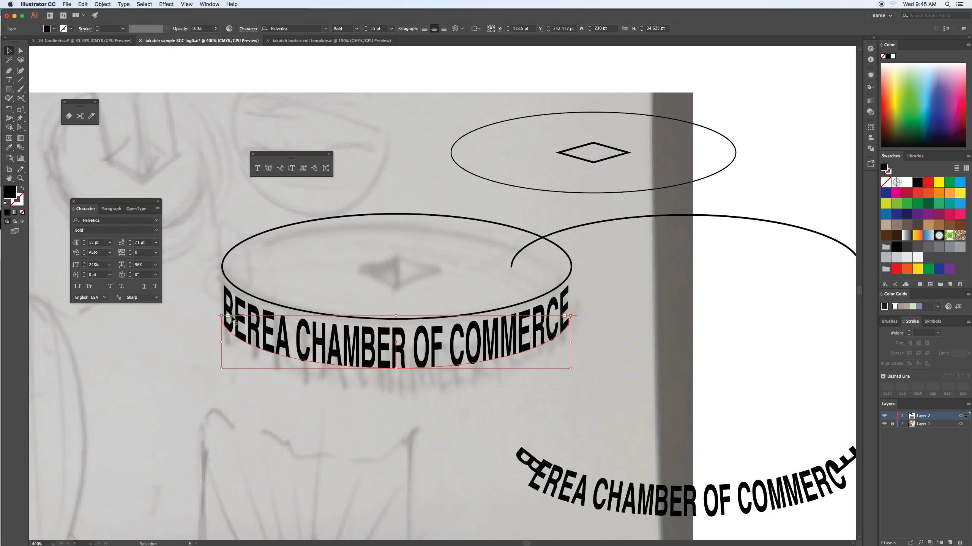
click(202, 313)
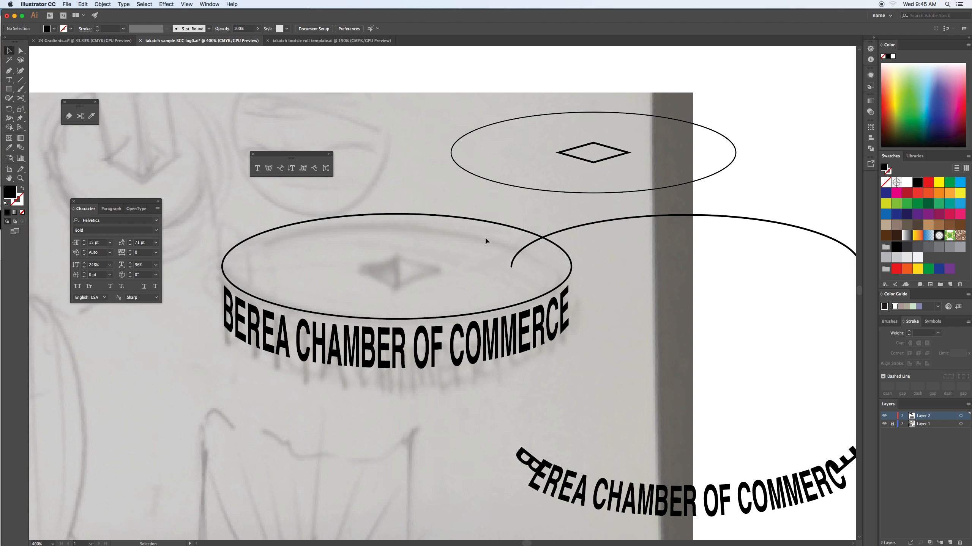
Move the diamond onto the middle of the disc top and align the diamond, ellipse and lettering on their horizontal centers.
click(583, 161)
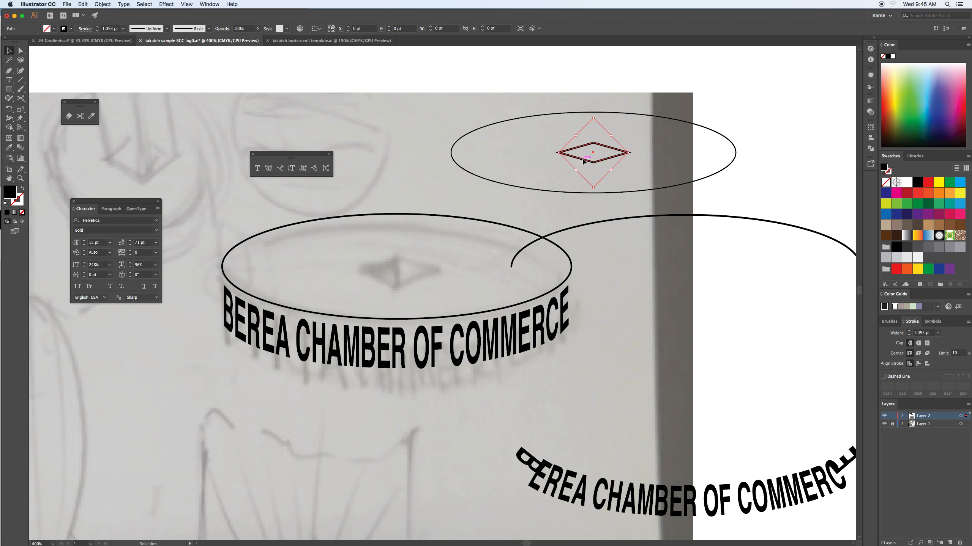
drag(578, 158, 434, 397)
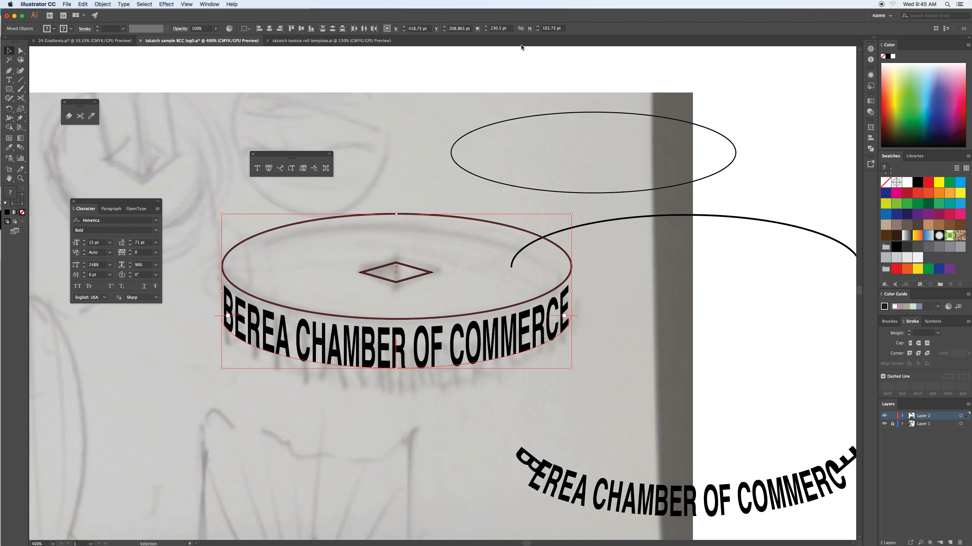
click(269, 30)
key(a)
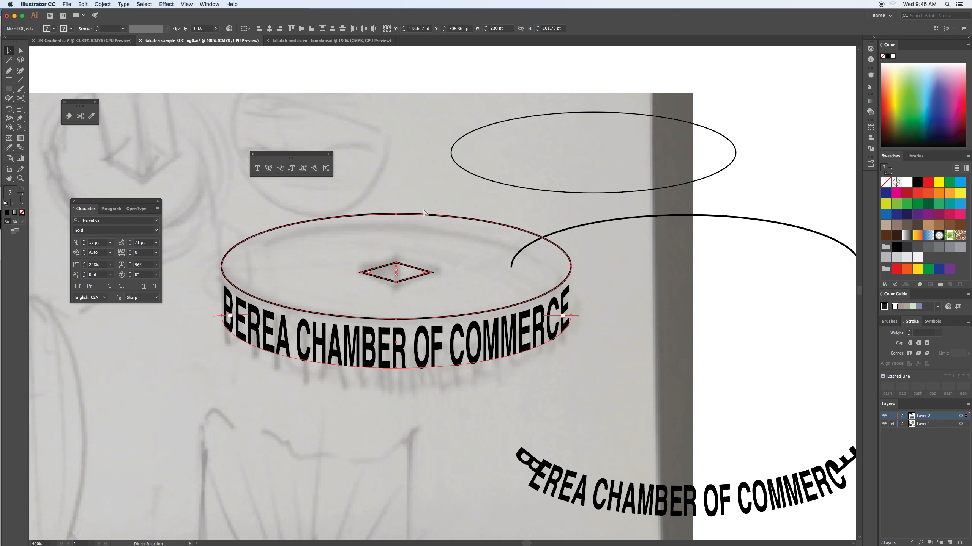
Draw a rectangle about 29.5 by 31.5 pt over the diamond's right half, with one edge on its vertical centerline.
key(super+equal)
key(super+equal)
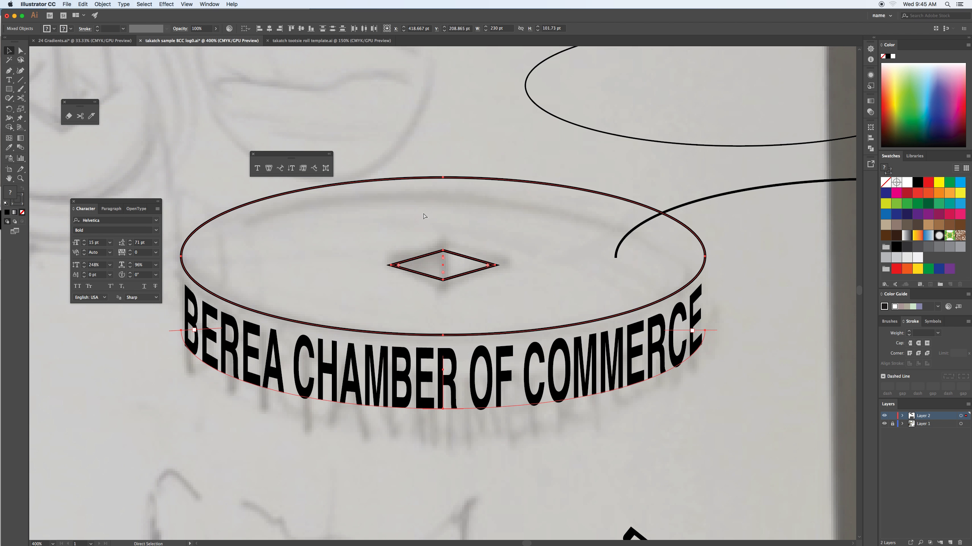
click(7, 90)
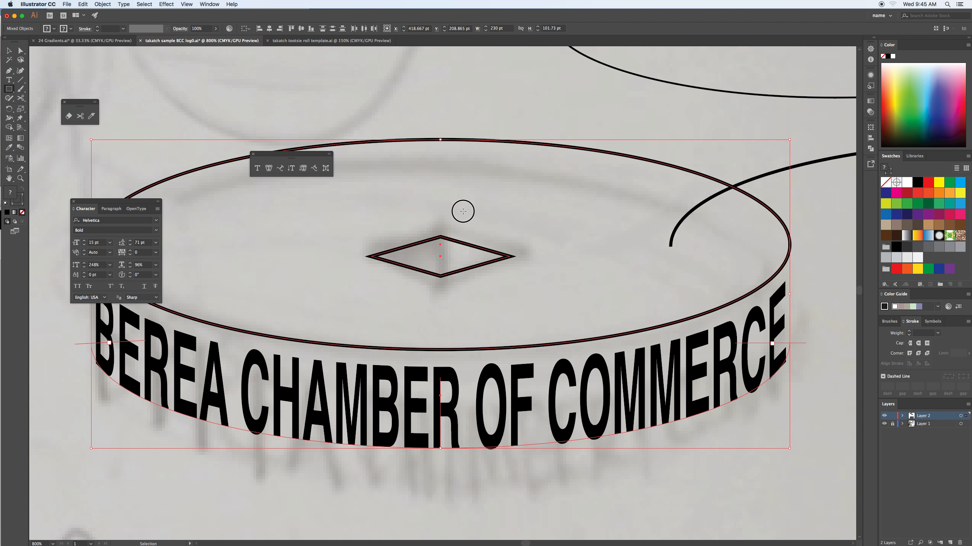
key(super+shift+a)
drag(529, 211, 439, 306)
Remove the rectangle's area outside the diamond with the Shape Builder tool, splitting the diamond into left and right halves.
click(11, 50)
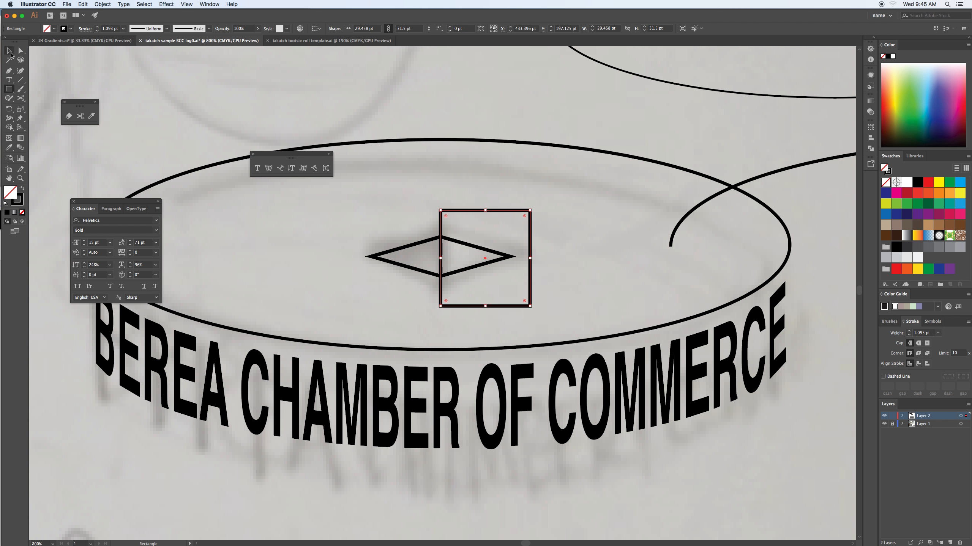
shift+click(392, 251)
key(shift+m)
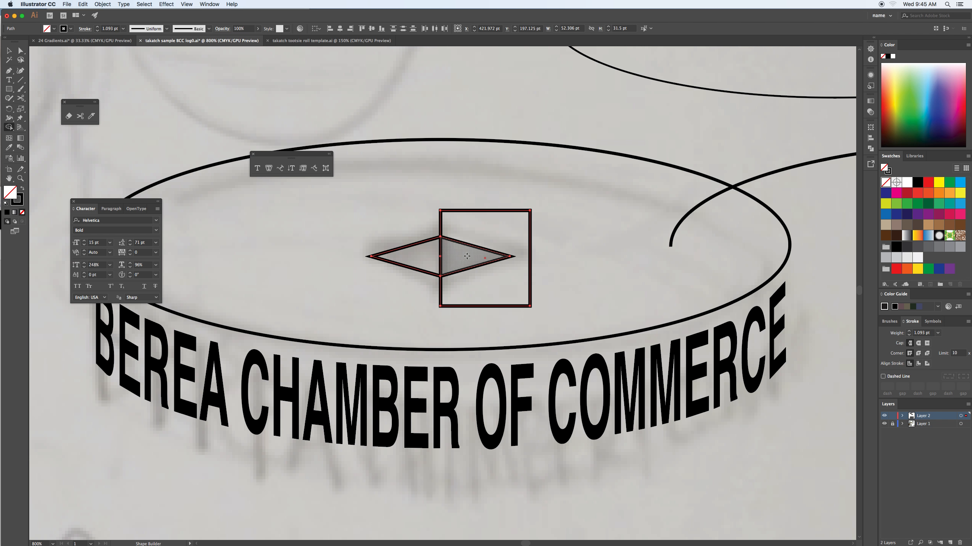
alt+click(481, 232)
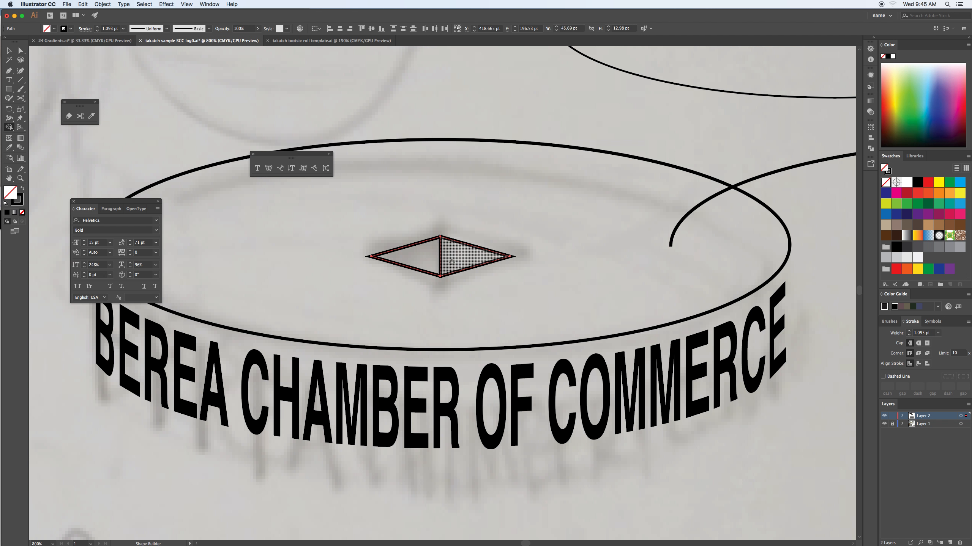
Fill the left half of the split diamond with black and give it a black 1 pt outline.
click(7, 51)
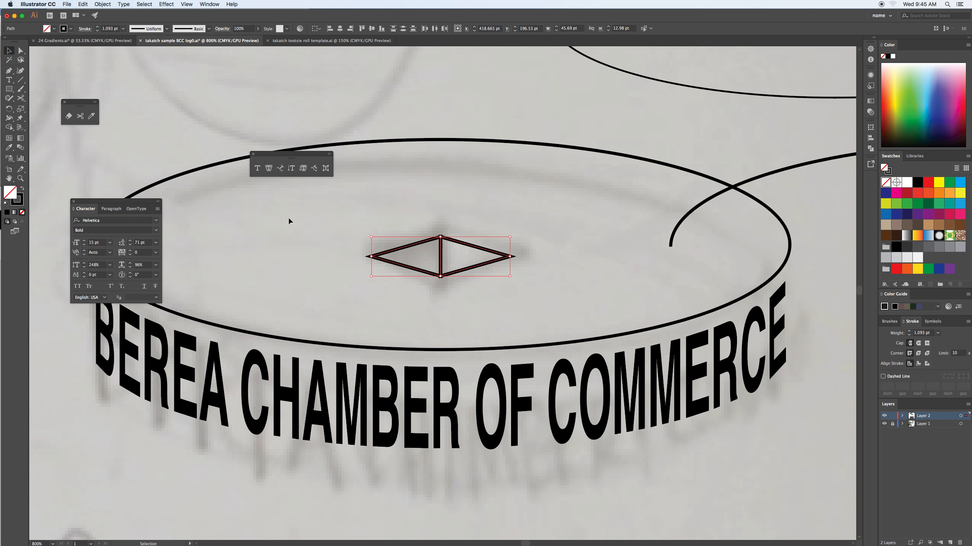
click(352, 234)
click(400, 248)
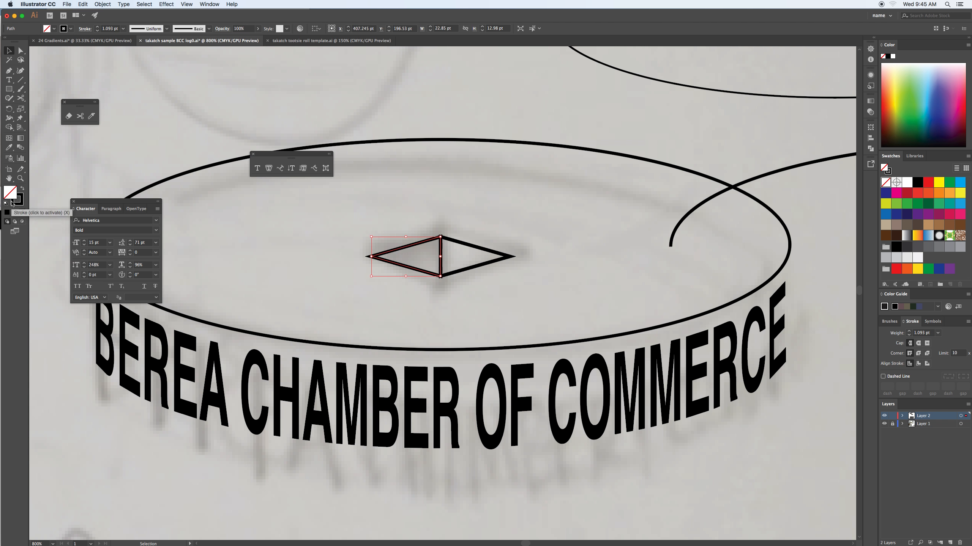
key(shift+x)
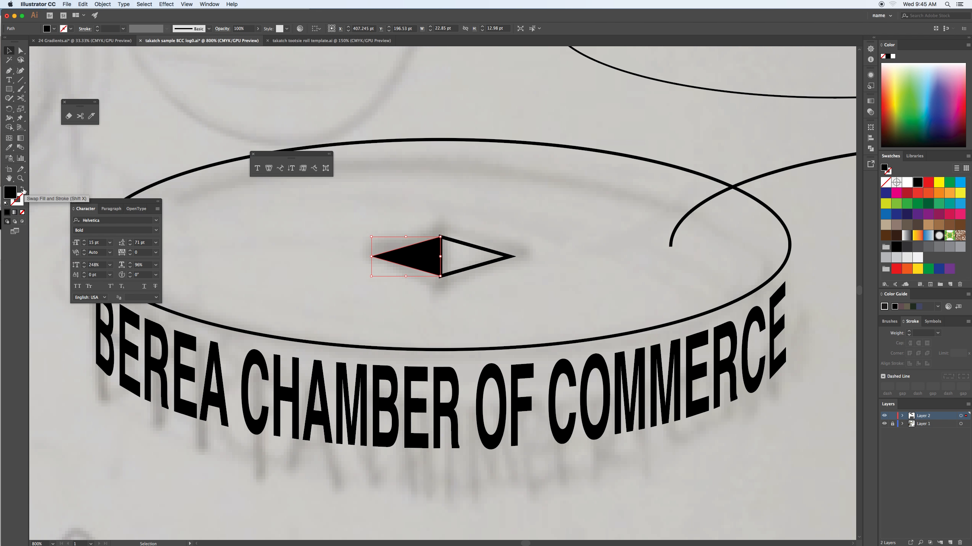
click(918, 183)
key(super+minus)
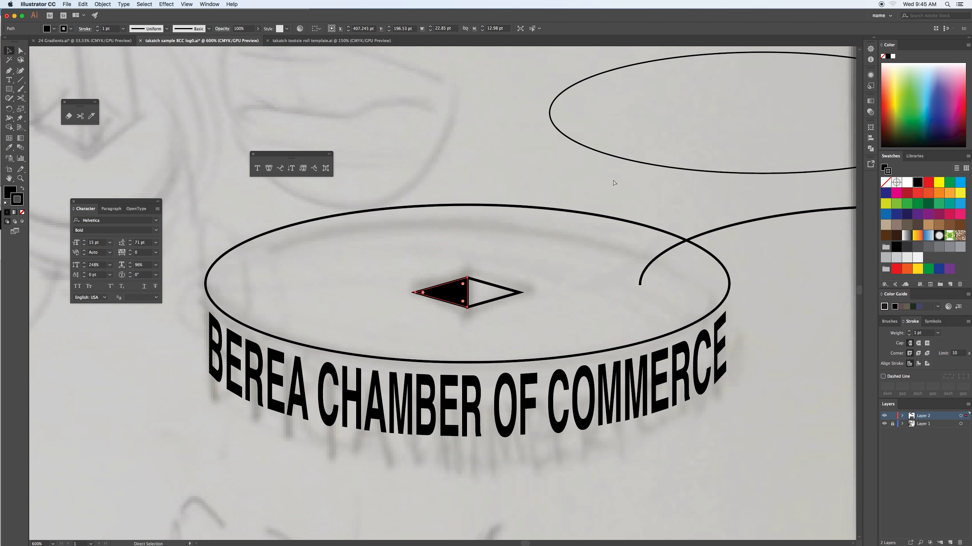
Move the leftover ellipse, arc and spare curved lettering off the sketch onto the blank artboard, and compare Layer 2 against the sketch by toggling its visibility.
click(222, 100)
key(super+minus)
key(super+minus)
click(663, 310)
drag(663, 310, 700, 502)
click(701, 251)
drag(598, 237, 776, 214)
drag(605, 254, 725, 259)
drag(601, 425, 736, 423)
click(885, 416)
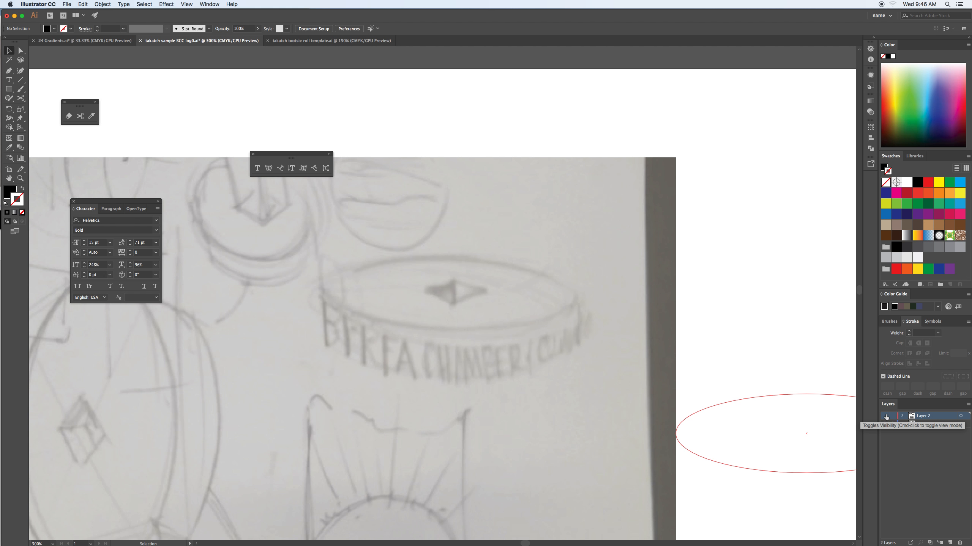
click(885, 416)
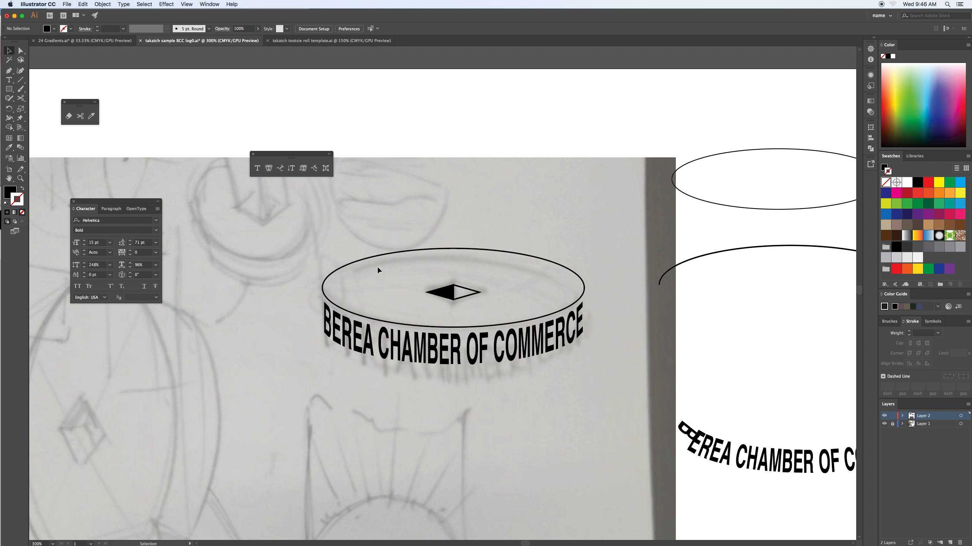
Duplicate the whole disc logo straight above the original and deselect the copy.
drag(322, 257, 575, 382)
scroll(560, 348, up, 5)
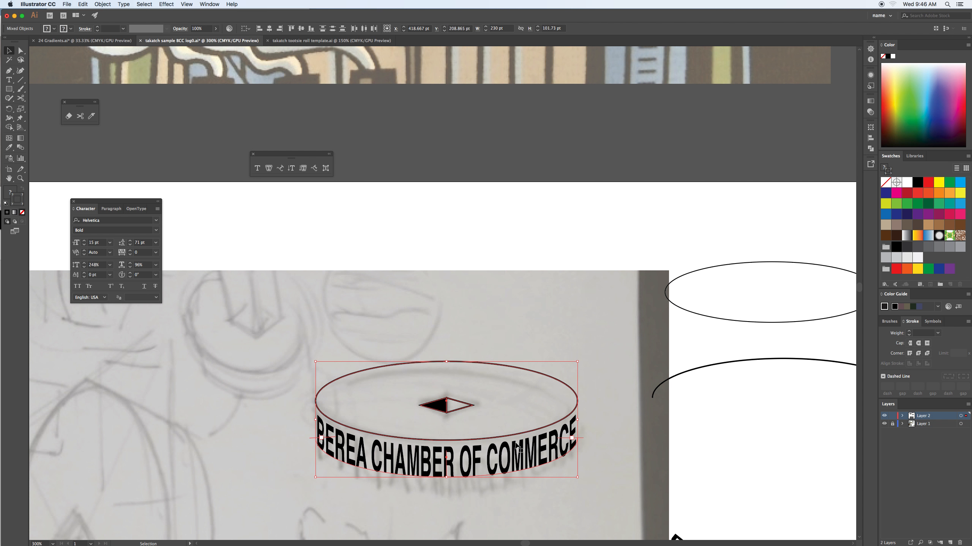
drag(521, 448, 526, 306)
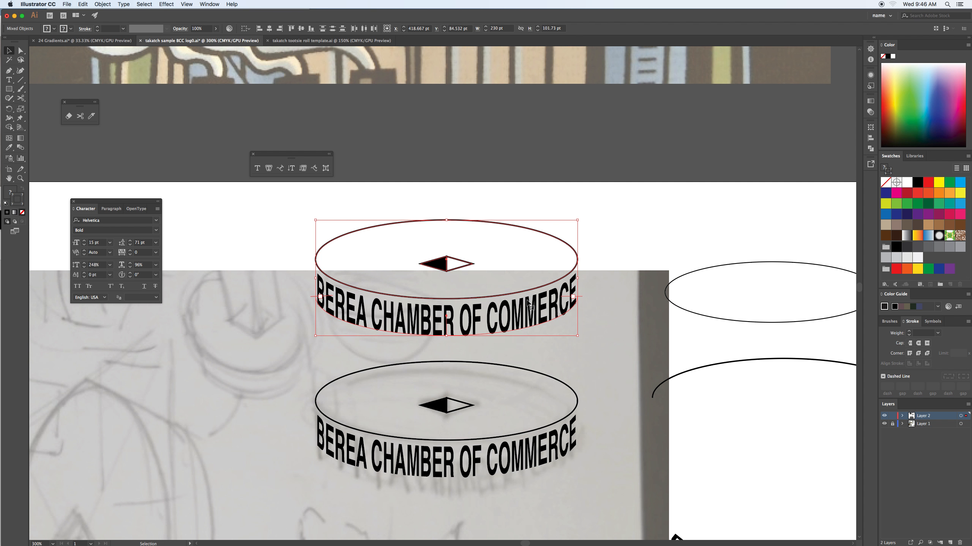
click(618, 317)
Give the upper copy's ellipse a variable-width profile with two bulges and a 4 pt stroke weight.
click(576, 270)
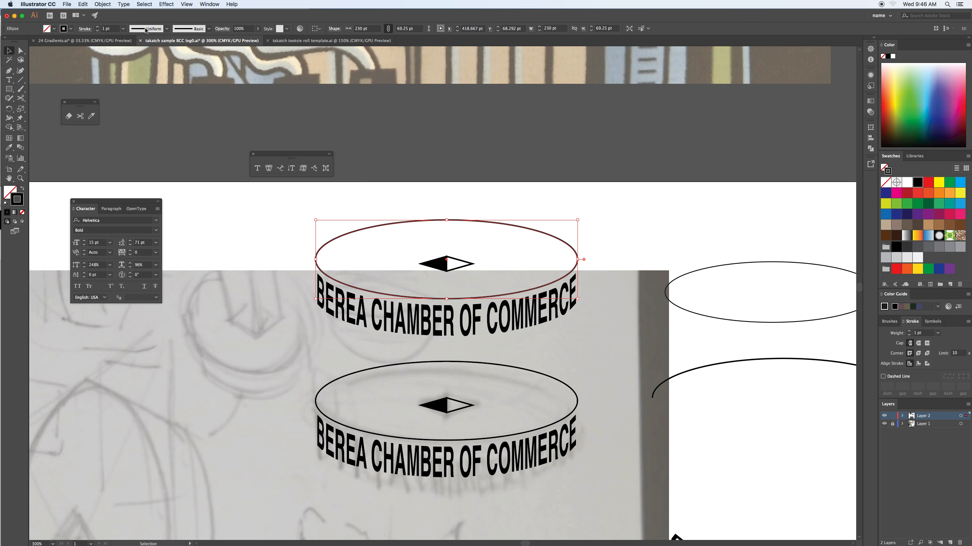
click(146, 30)
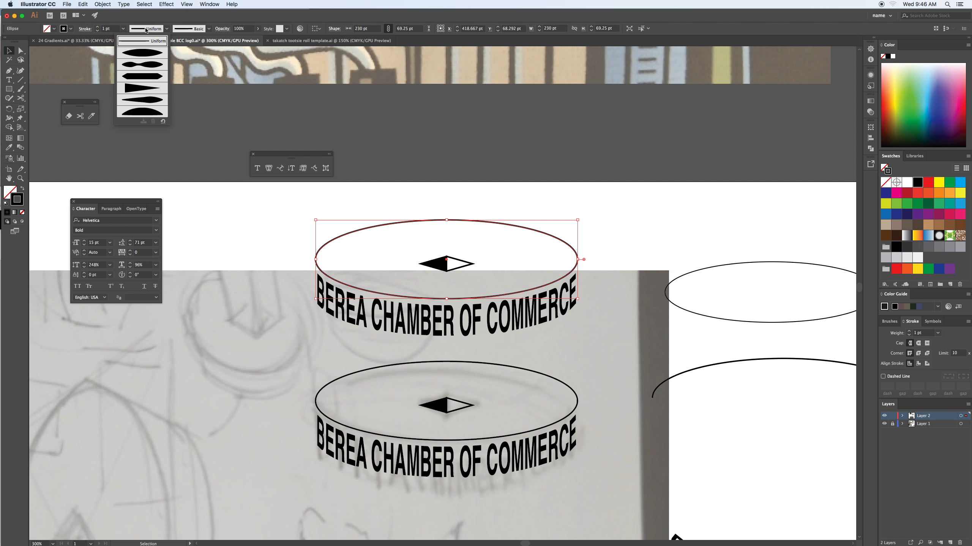
click(152, 66)
click(115, 28)
key(Up)
key(Up)
key(Up)
click(235, 290)
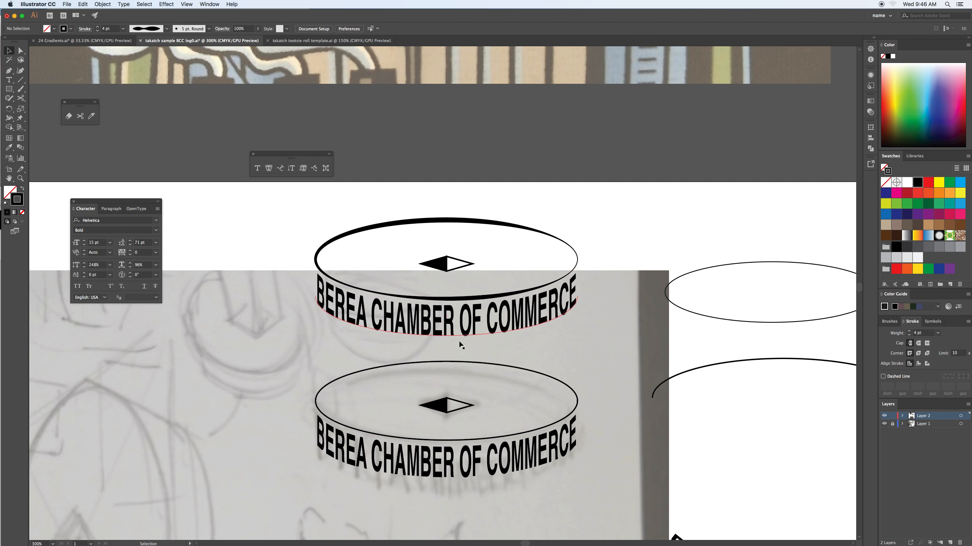
Duplicate the disc logo with the variable-width outline beside it, at the same height, and deselect it.
drag(326, 226, 255, 309)
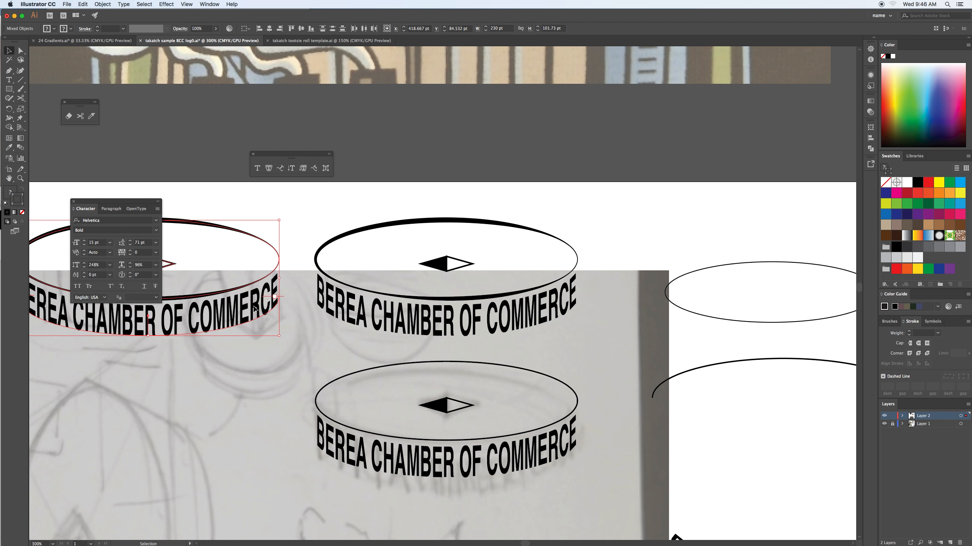
drag(208, 373, 451, 386)
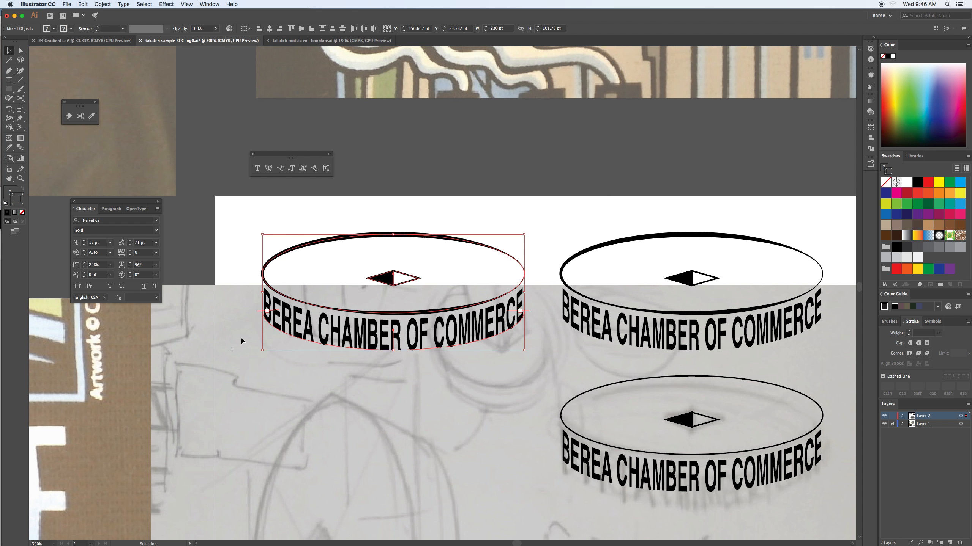
click(236, 348)
Fill the newest copy's ellipse with the White, Black gradient, keeping its black variable-width outline.
click(285, 253)
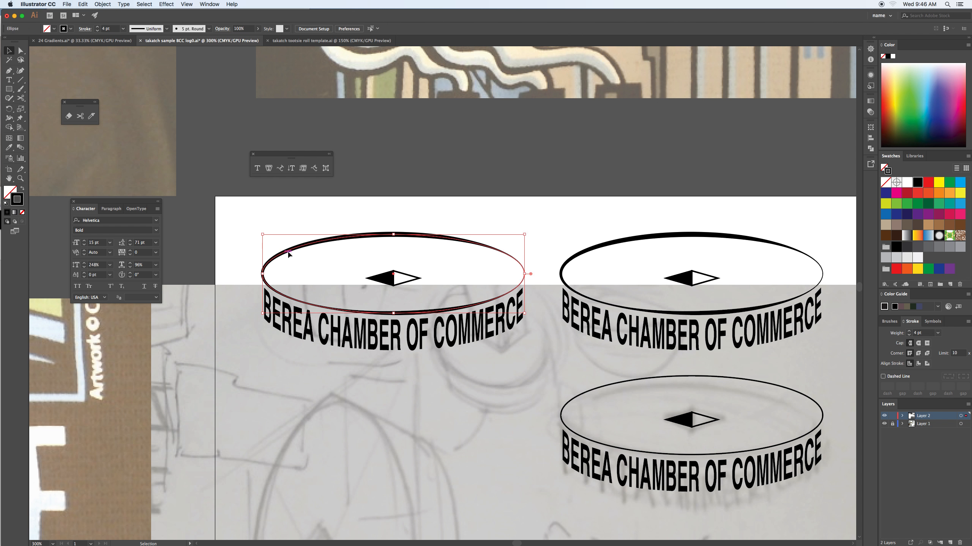
click(936, 247)
key(super+z)
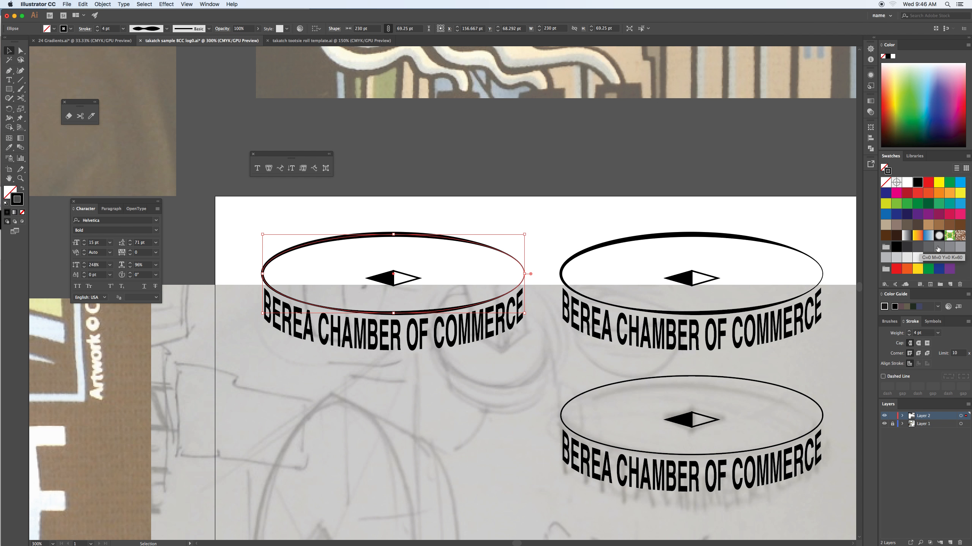
key(x)
click(939, 247)
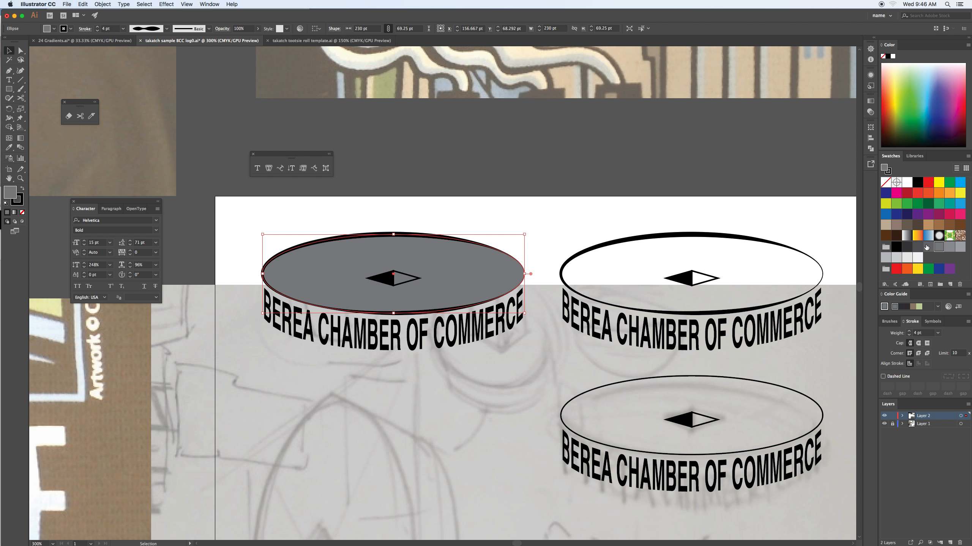
click(904, 236)
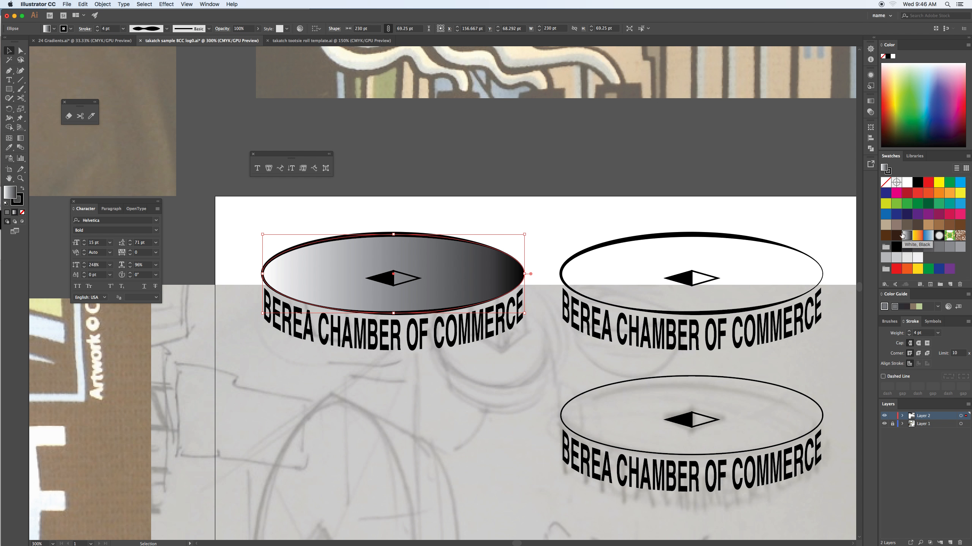
click(400, 385)
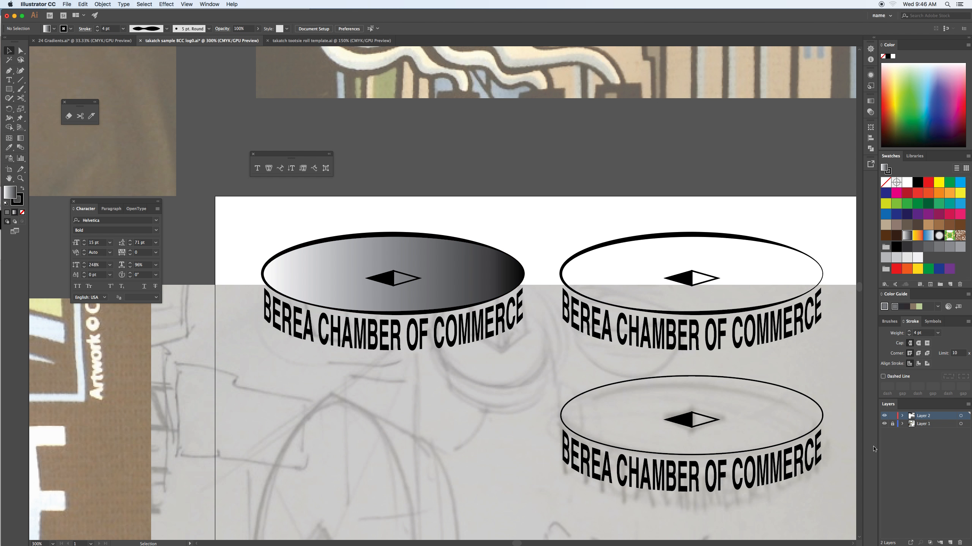
Hide the sketch on Layer 1 and duplicate the plain disc logo, without the diamond's black half, beneath the gradient version.
click(883, 424)
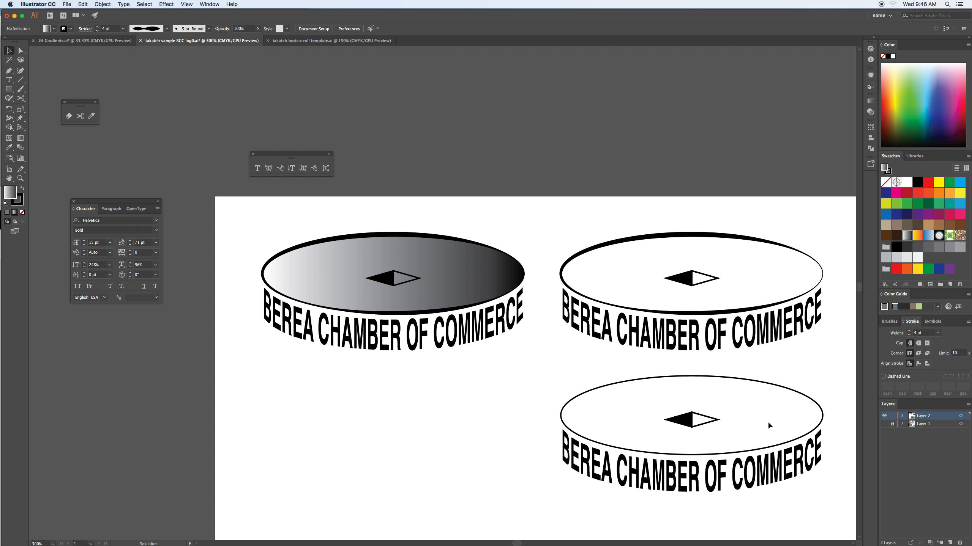
drag(799, 373, 704, 514)
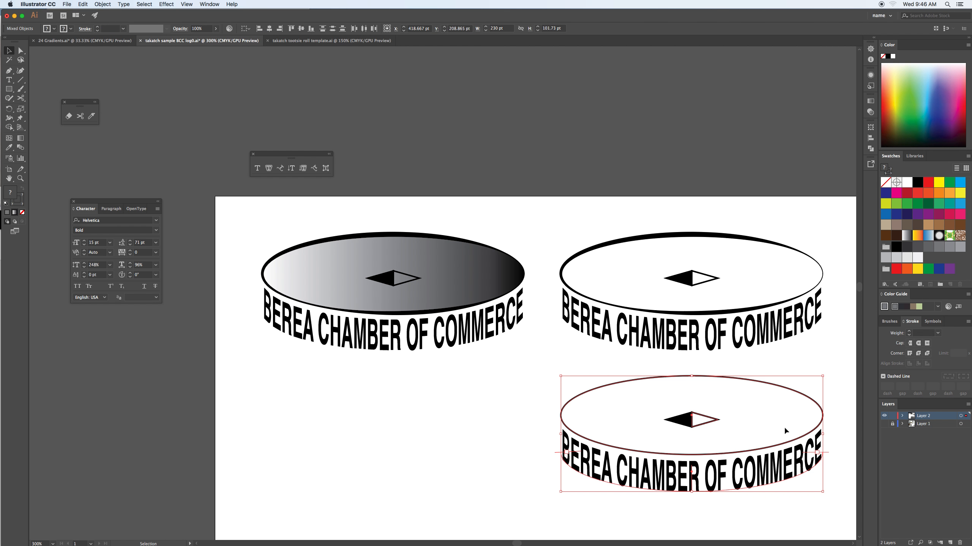
drag(789, 457, 485, 457)
click(548, 496)
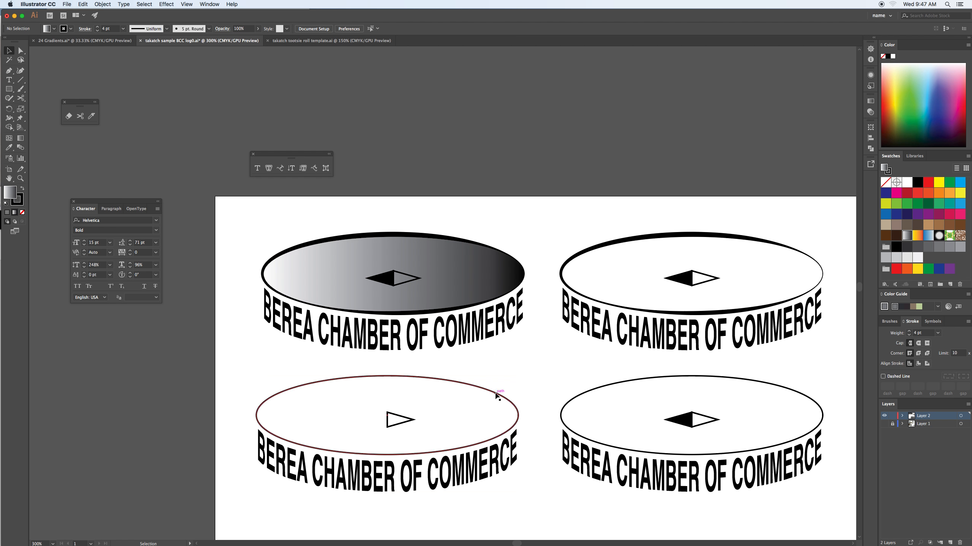
Duplicate the newest copy's ellipse slightly above itself as a double rim, and hide the panels to view all four logo versions.
click(497, 396)
drag(498, 396, 495, 394)
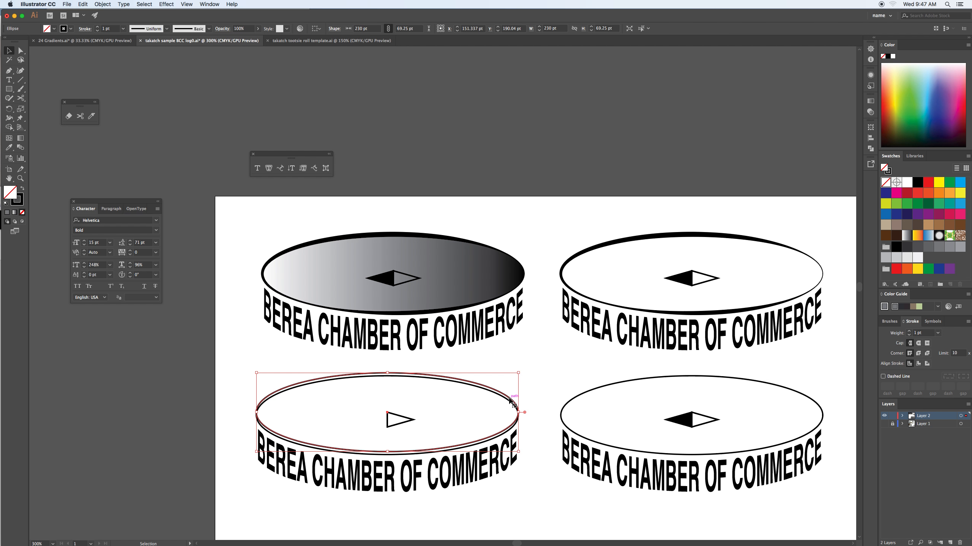
key(super+equal)
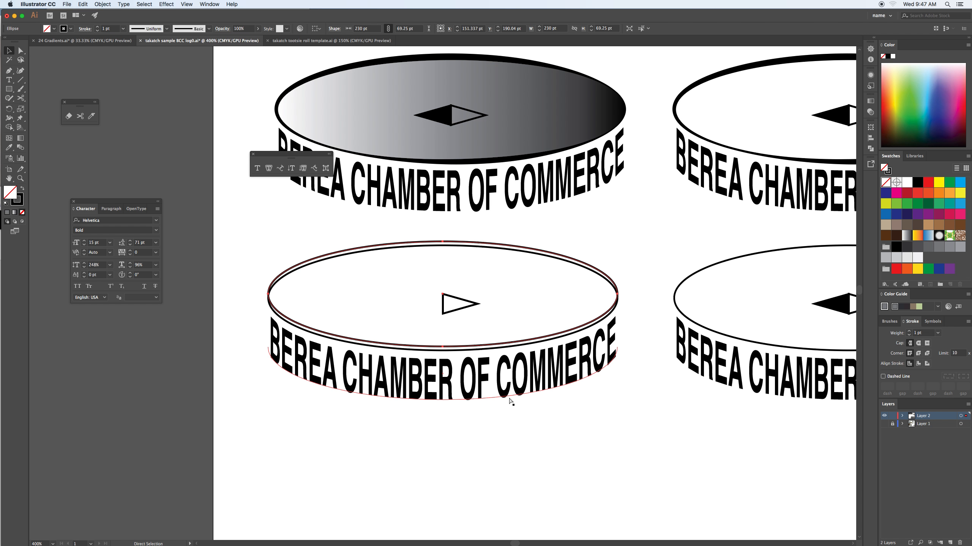
drag(721, 246, 518, 326)
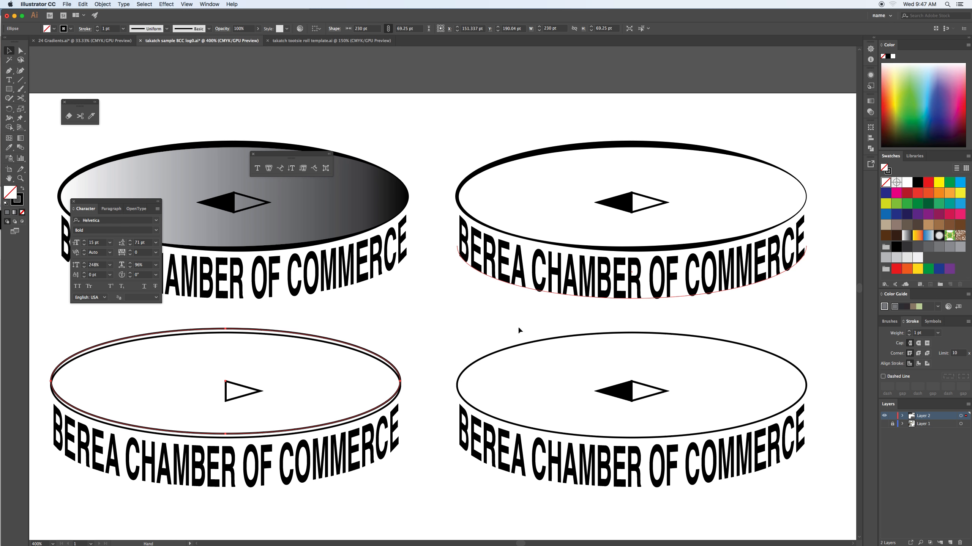
key(Tab)
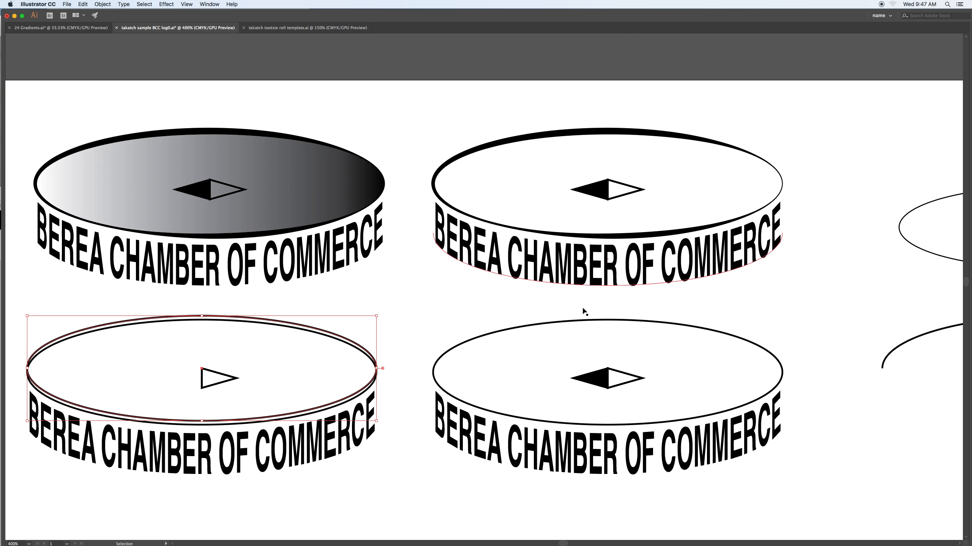
drag(472, 296, 490, 301)
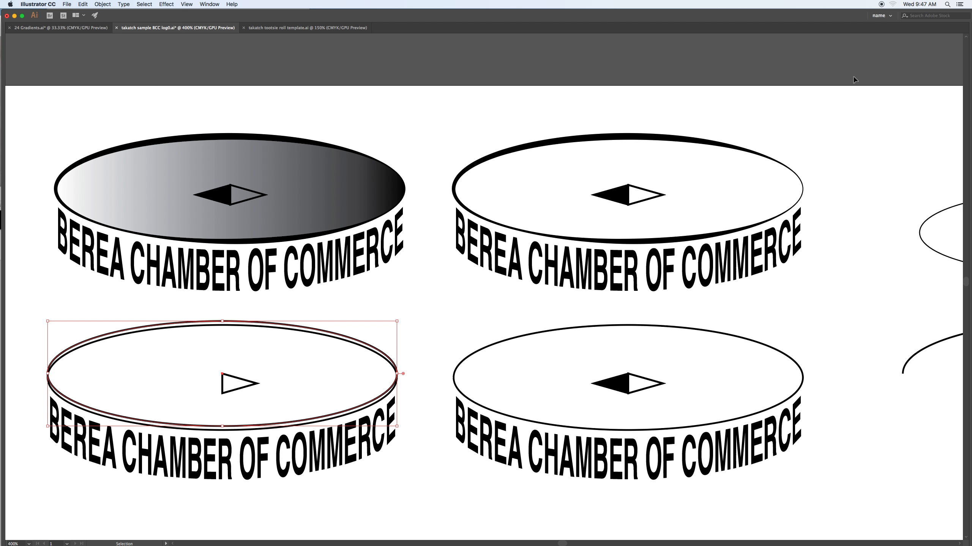